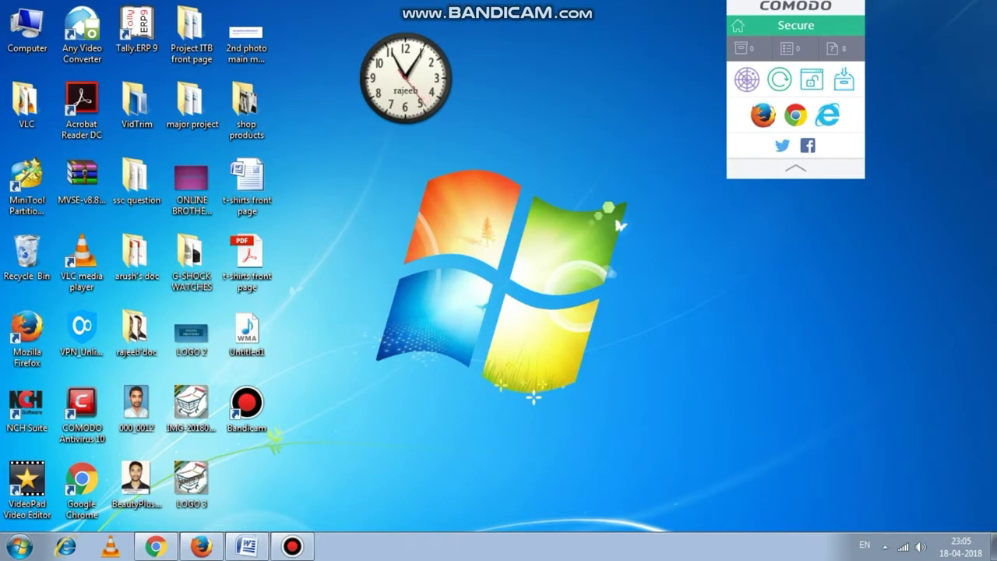
In the open Word document, add a second heading line reading "GST REG-07" below the title "GST Registration for E-commerce".
mouse_move(292, 546)
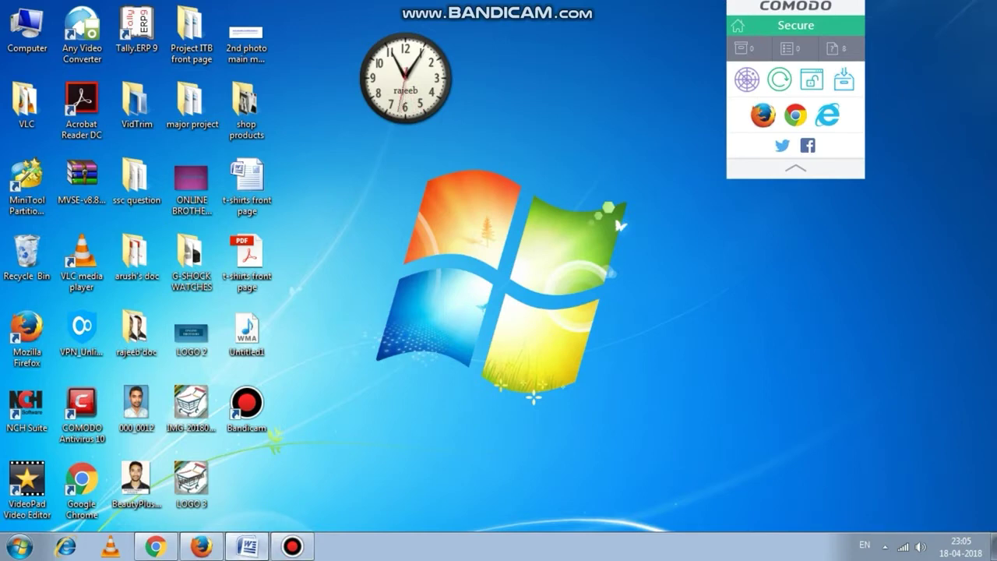
click(246, 546)
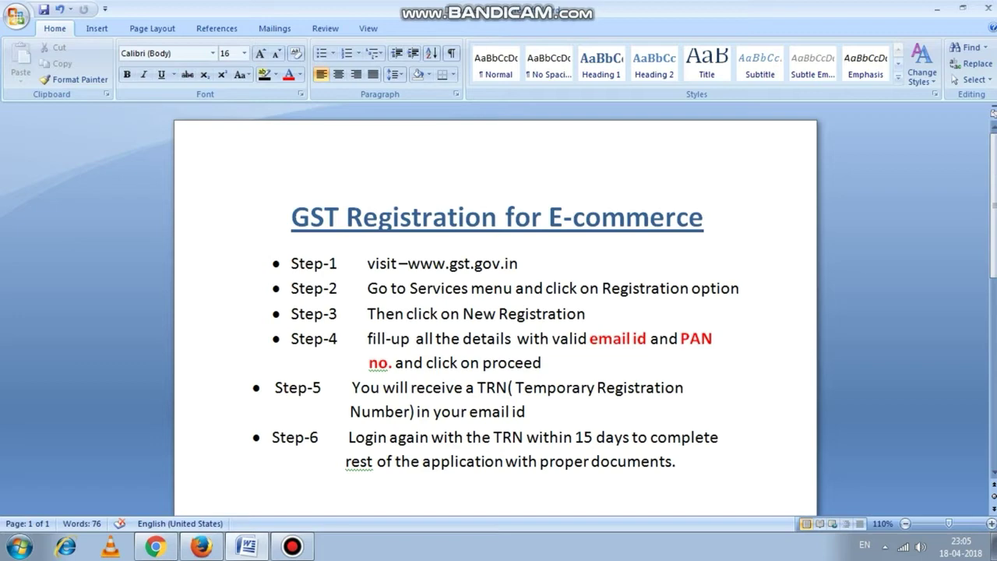
click(704, 217)
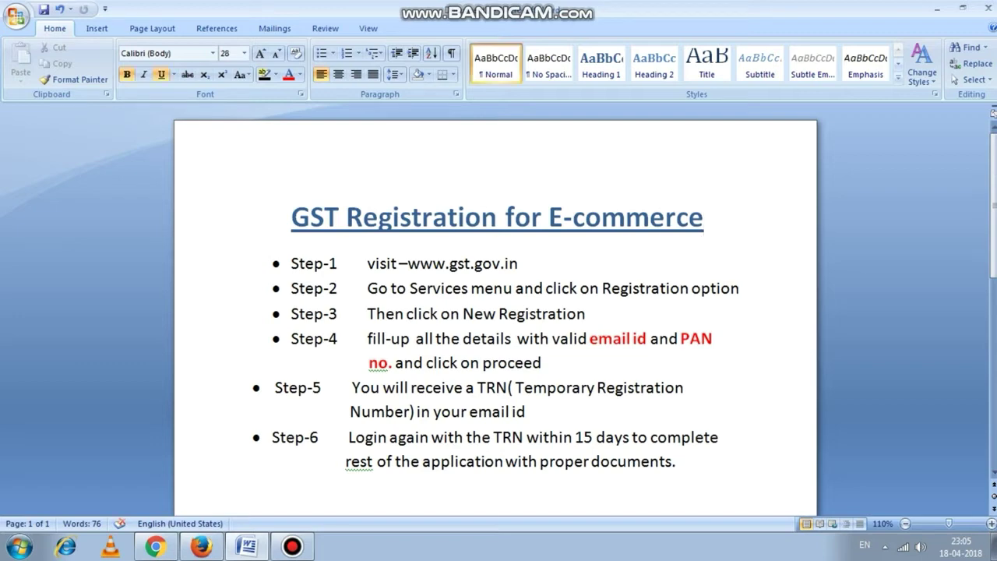
click(292, 263)
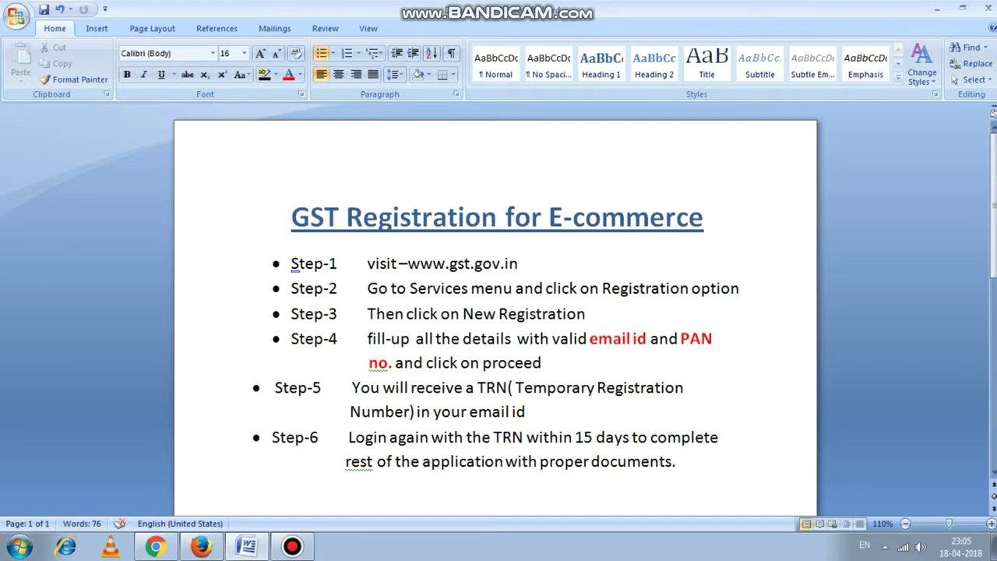
click(704, 216)
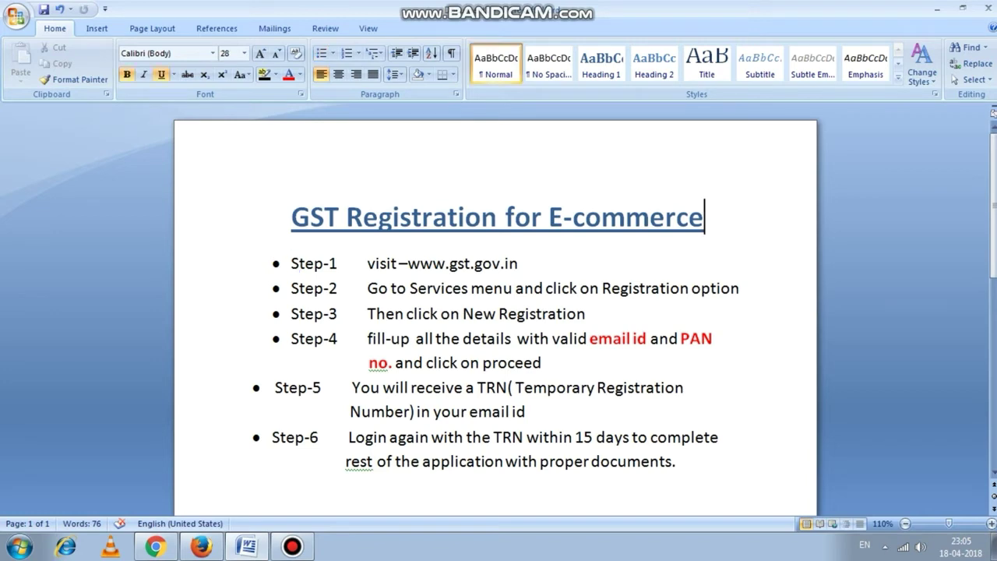
key(Return)
text(GST REG)
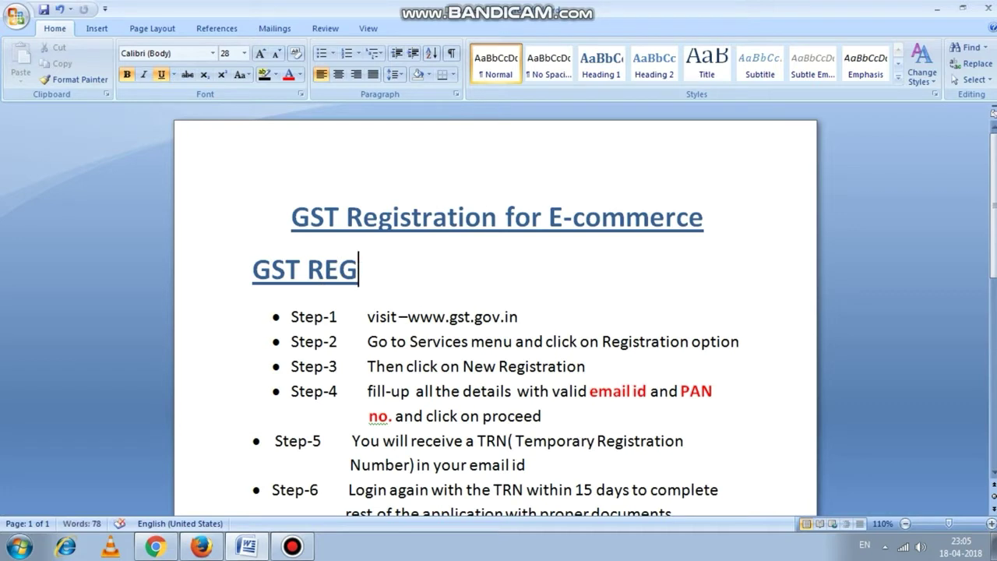
text( form,)
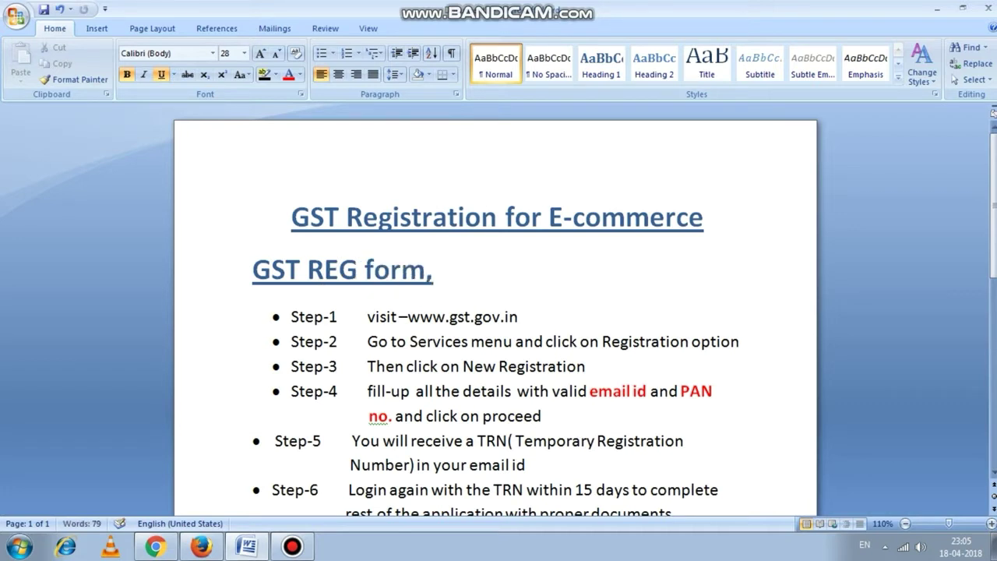
key(BackSpace)
key(BackSpace)
key(BackSpace)
key(BackSpace)
key(BackSpace)
key(BackSpace)
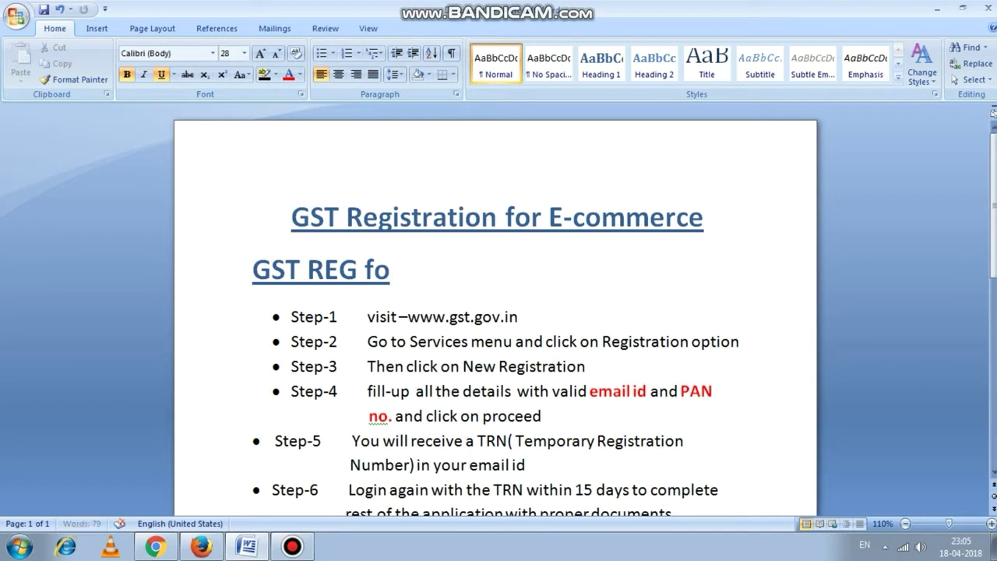
text(-07)
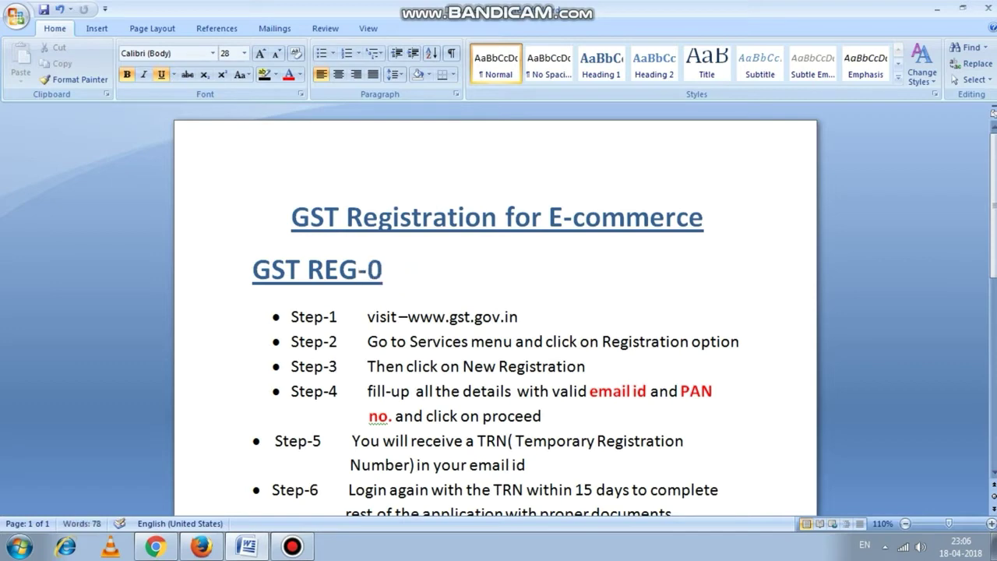
Insert the word "Form" before REG-07 in the new heading line.
key(Left)
key(Left)
key(Left)
key(Left)
key(Left)
key(Left)
text(Forem)
key(BackSpace)
key(BackSpace)
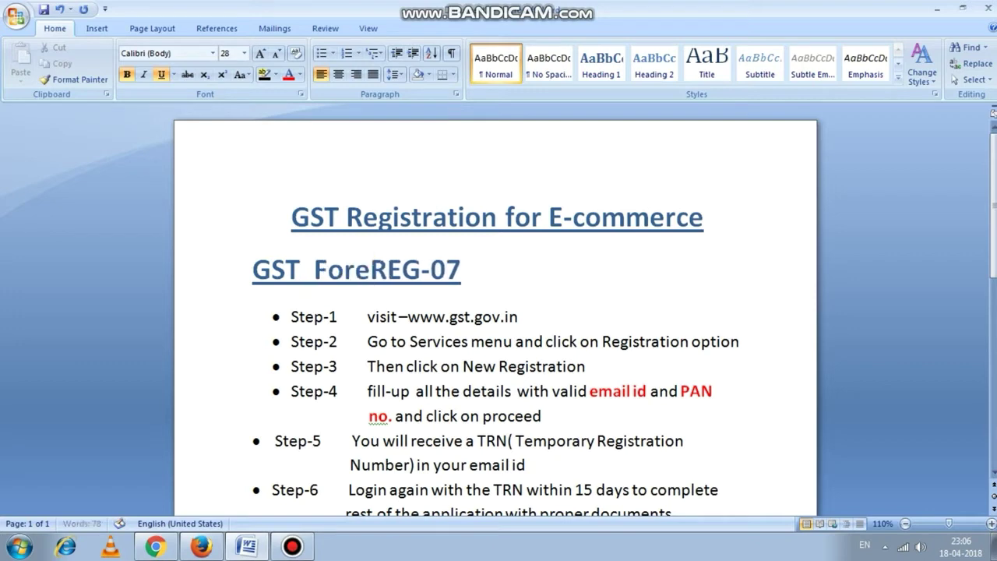
text(m)
Center the "GST Form REG-07" heading line under the title.
key(Right)
key(Right)
key(Down)
key(Left)
key(Left)
key(Left)
key(Left)
key(Left)
key(Left)
key(Left)
key(Left)
key(Left)
key(Left)
key(Left)
key(Left)
key(Left)
key(Left)
key(Left)
key(Left)
key(Left)
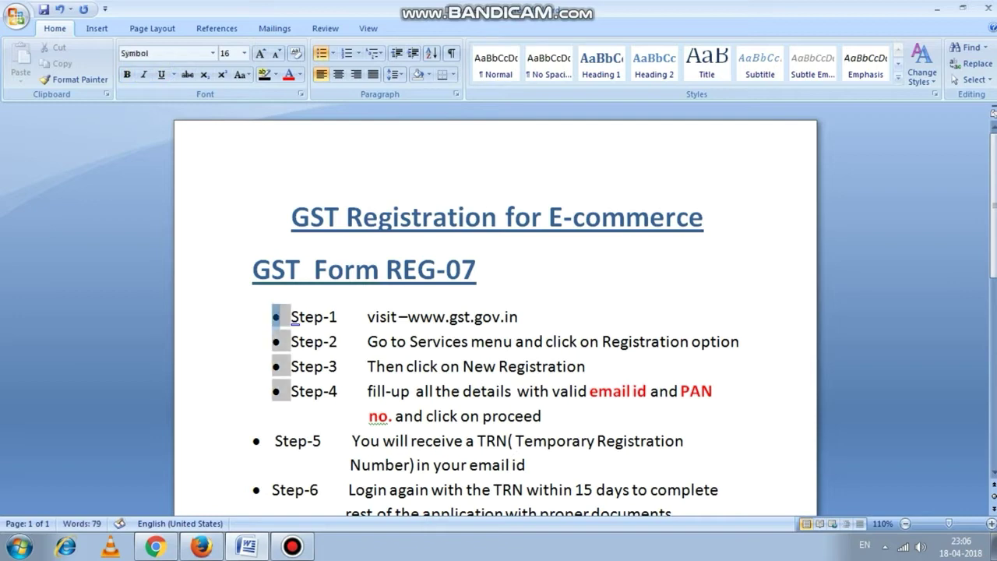
key(Left)
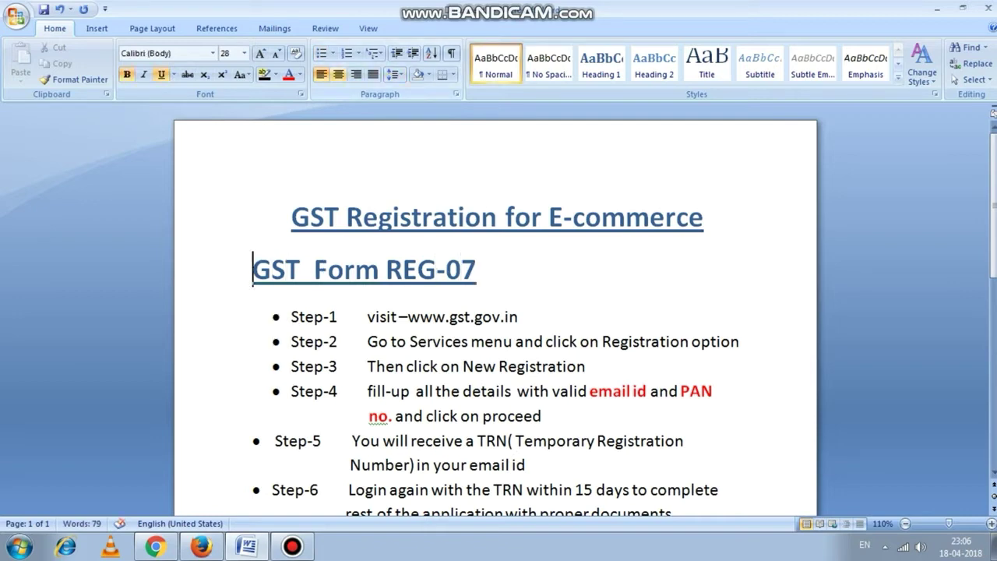
click(338, 74)
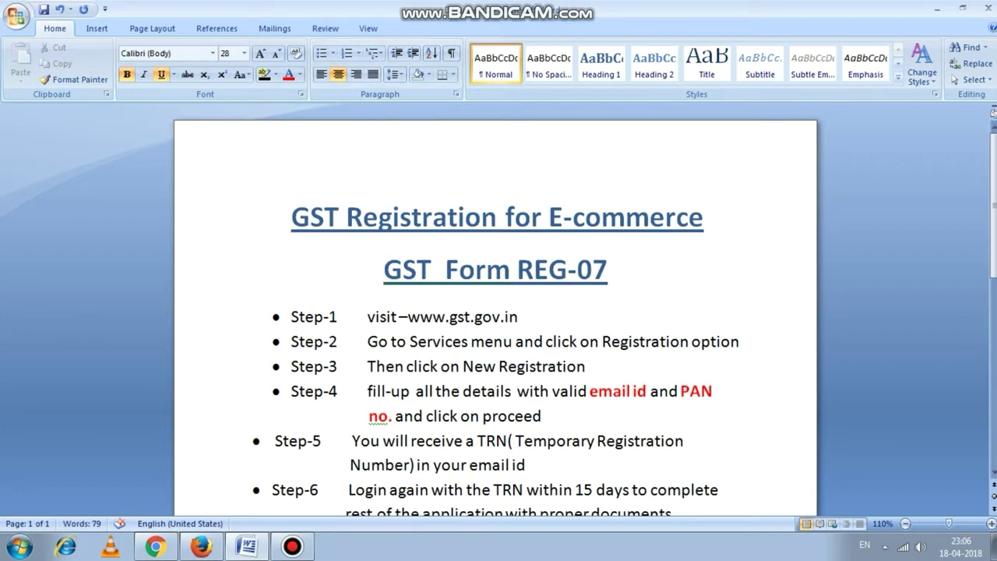
click(201, 546)
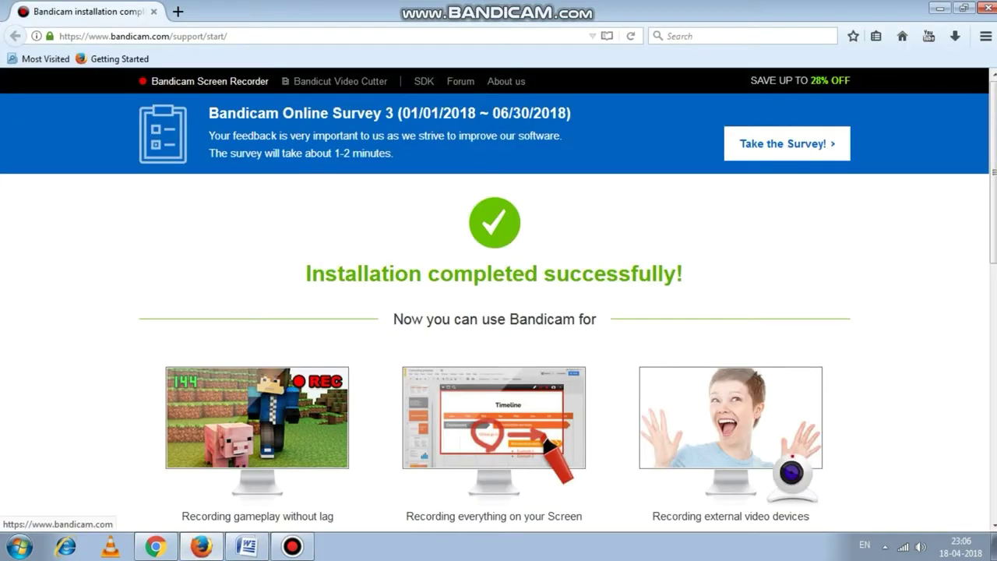
click(156, 547)
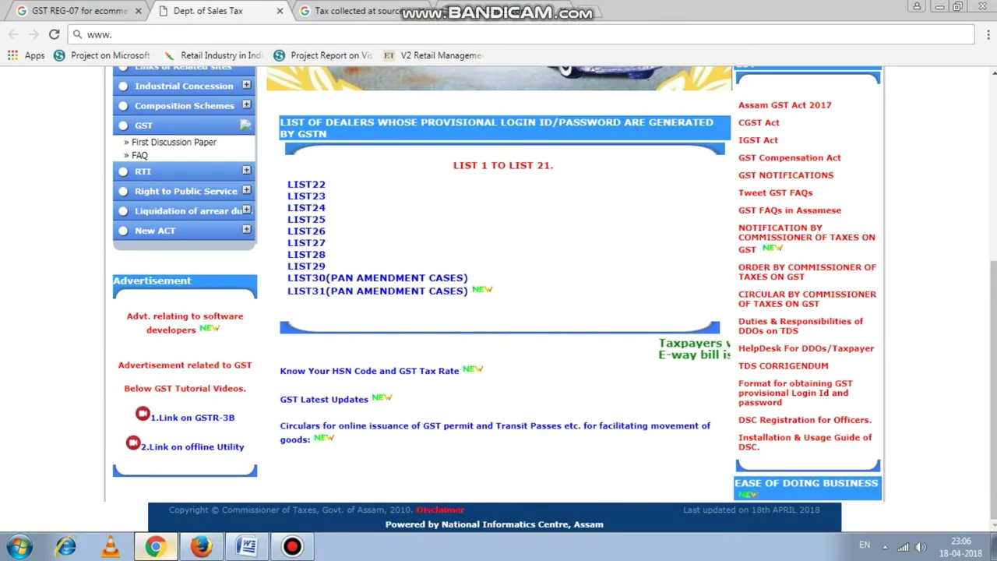
text(gst.gov)
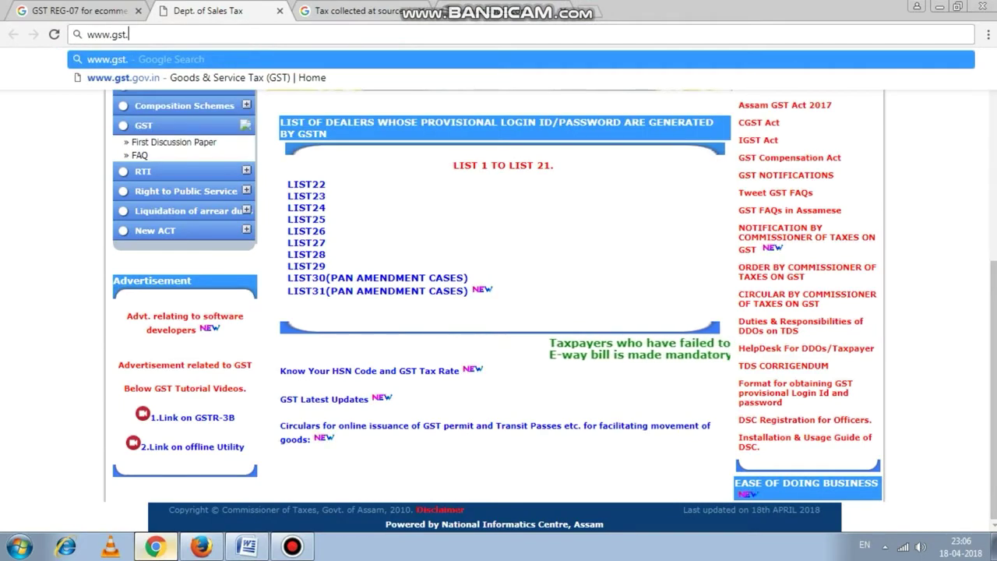
text(.in)
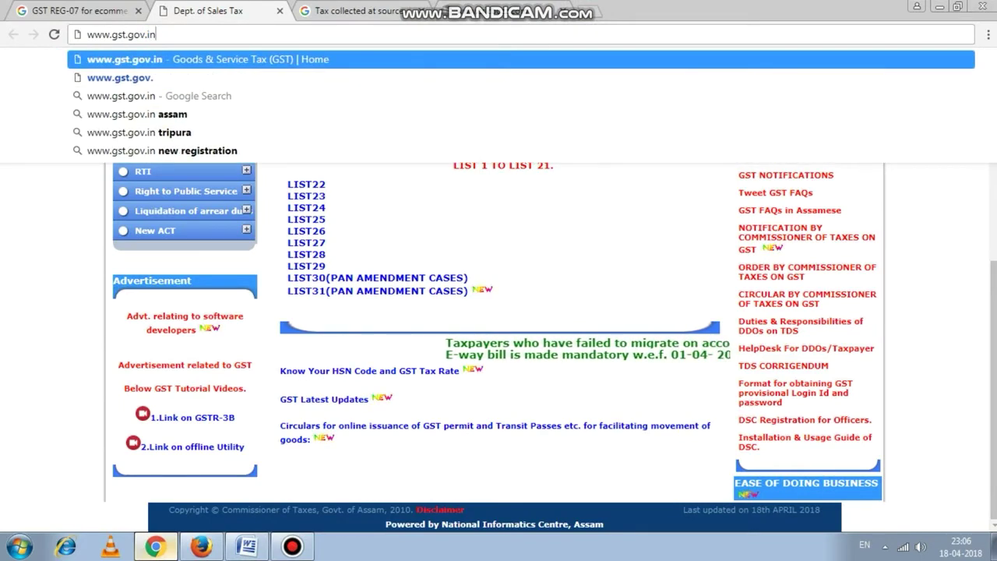
key(Return)
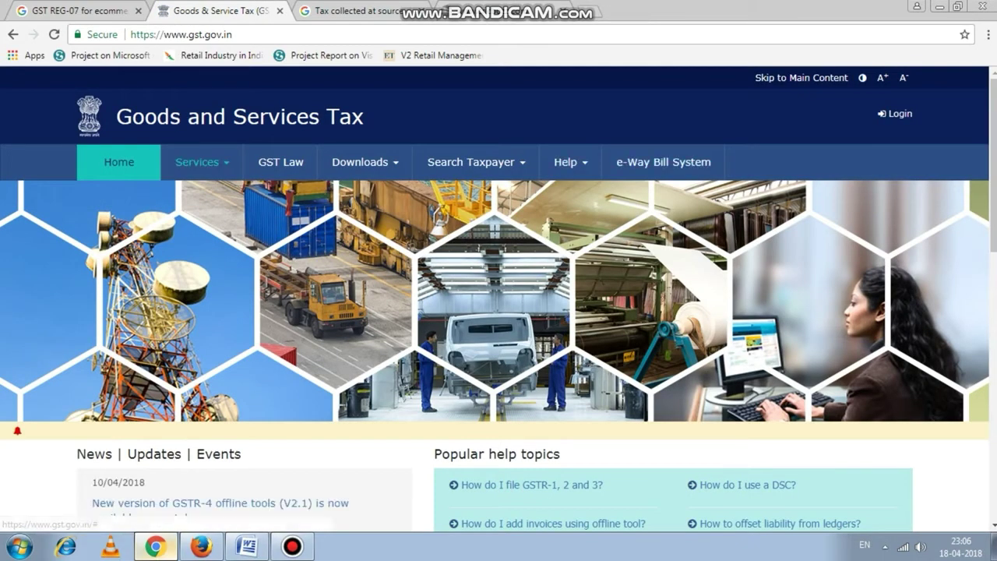
Open the New Registration form from the GST portal's registration services.
click(202, 162)
mouse_move(119, 195)
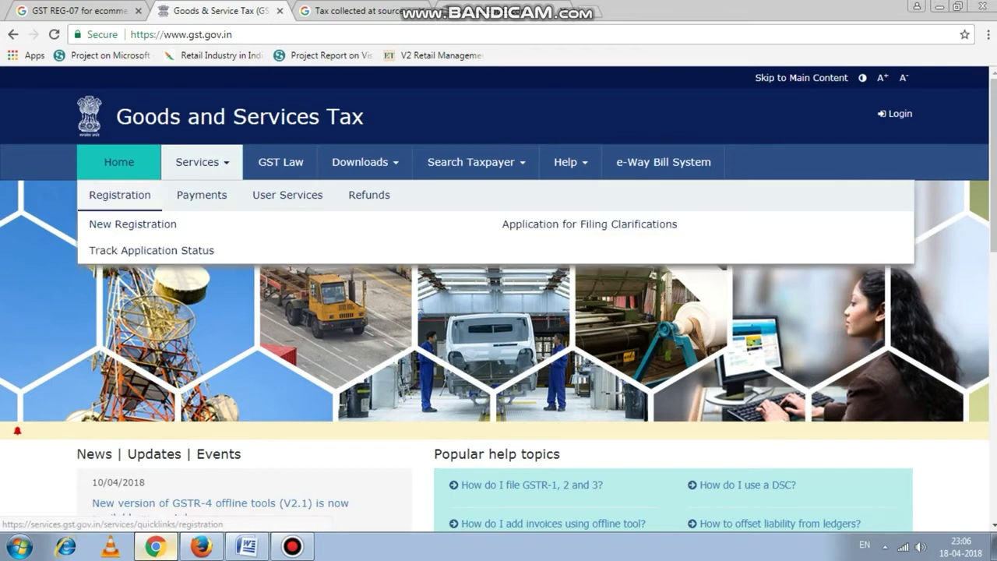
click(132, 223)
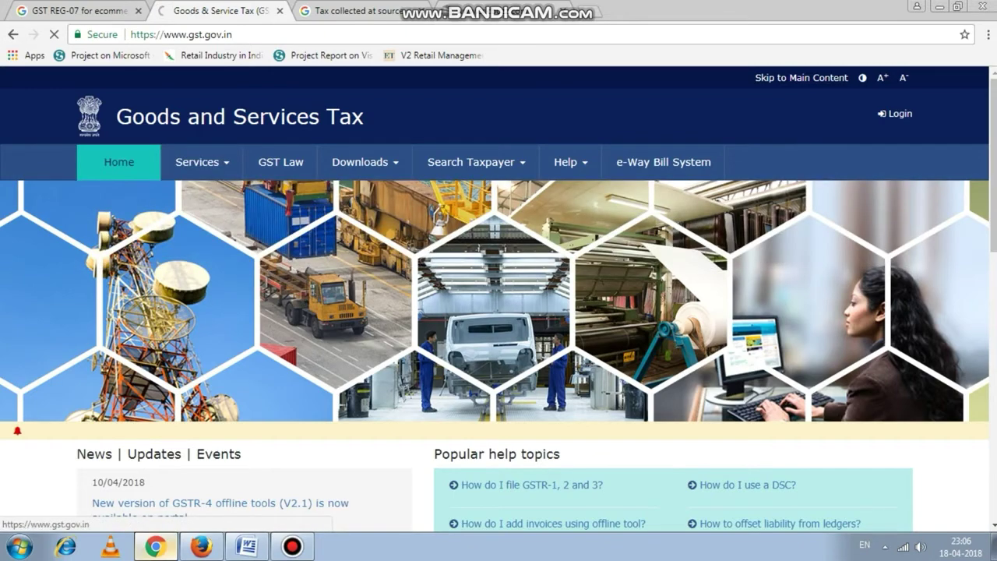
Switch to Word, review the listed GST registration steps, and minimize the document.
key(alt+Tab)
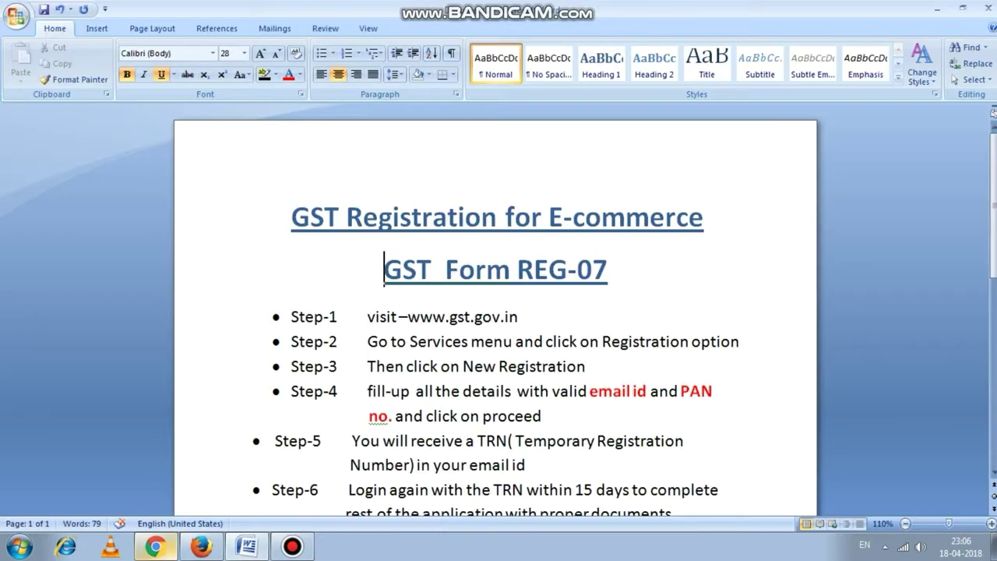
scroll(496, 327, down, 1)
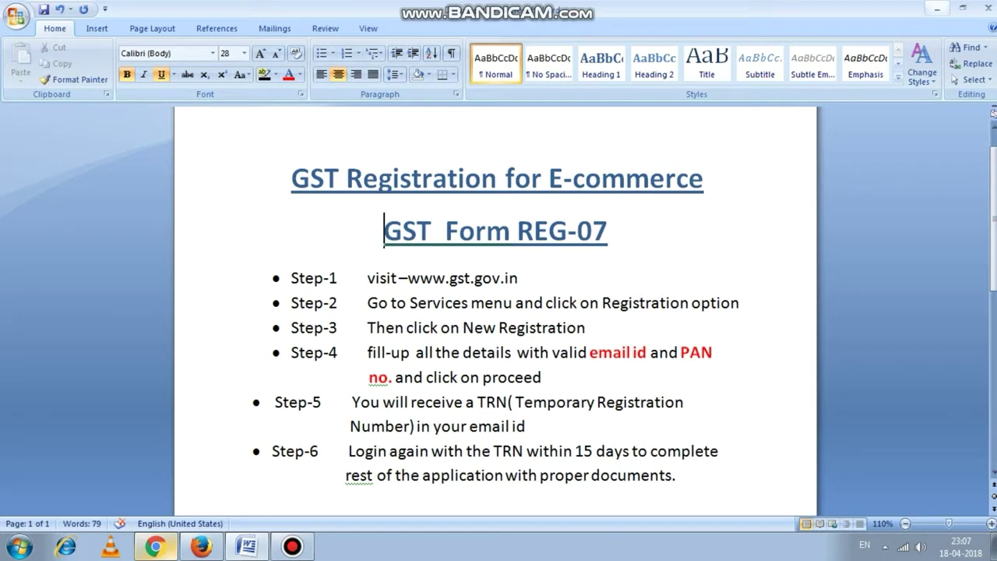
click(938, 8)
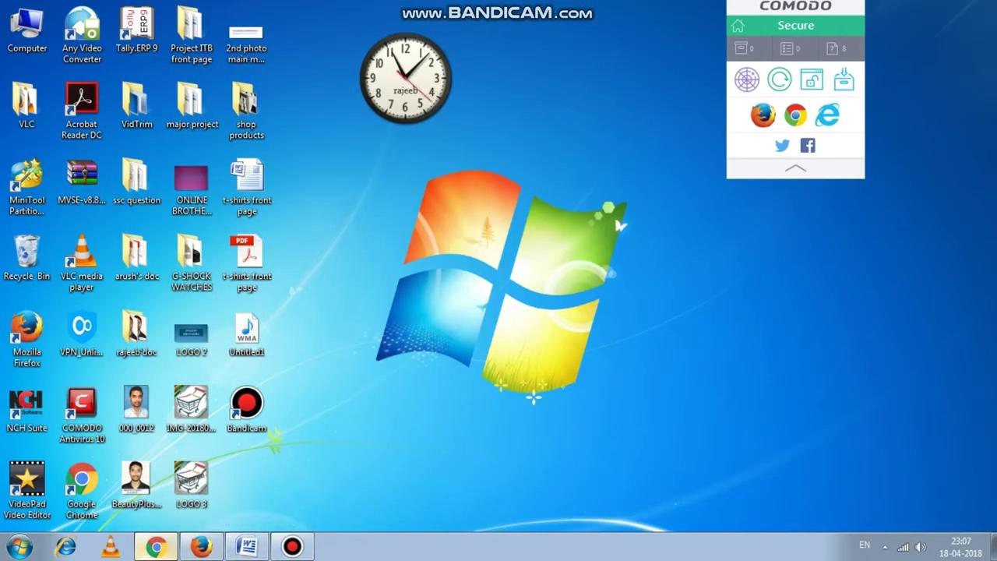
Return to Chrome and select Tax Collector (e-Commerce) as the applicant type in the New Registration form.
click(156, 546)
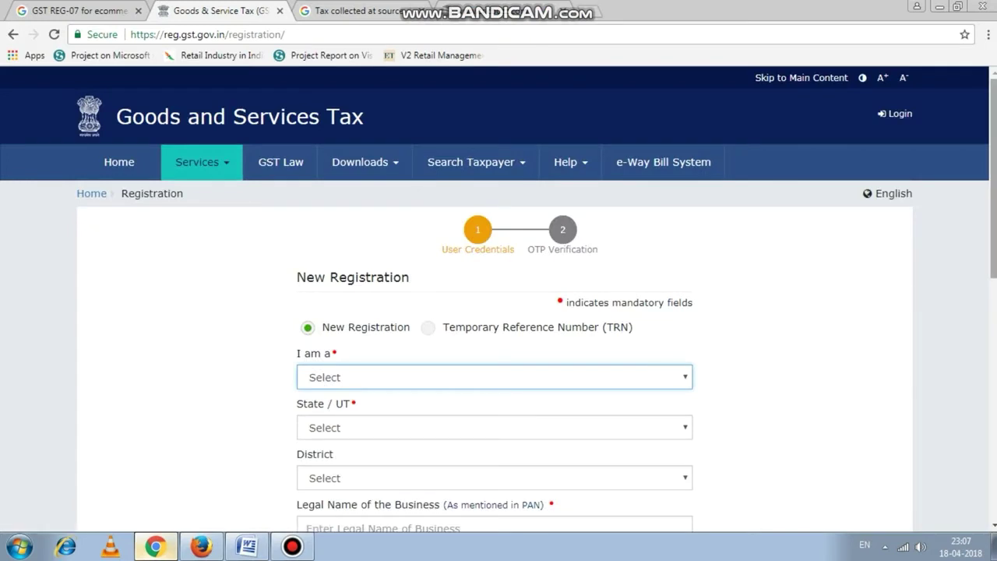
scroll(499, 311, down, 5)
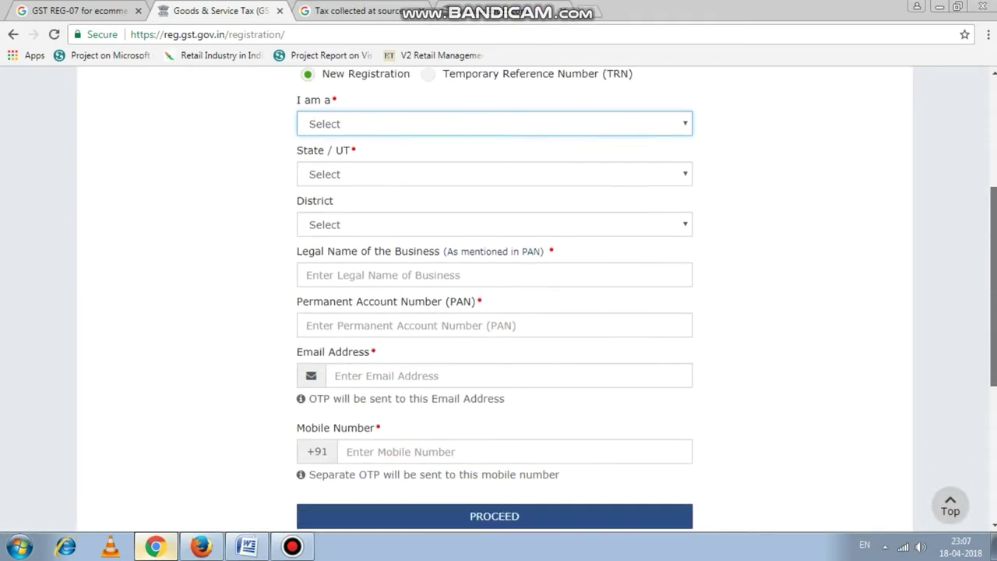
scroll(498, 312, up, 3)
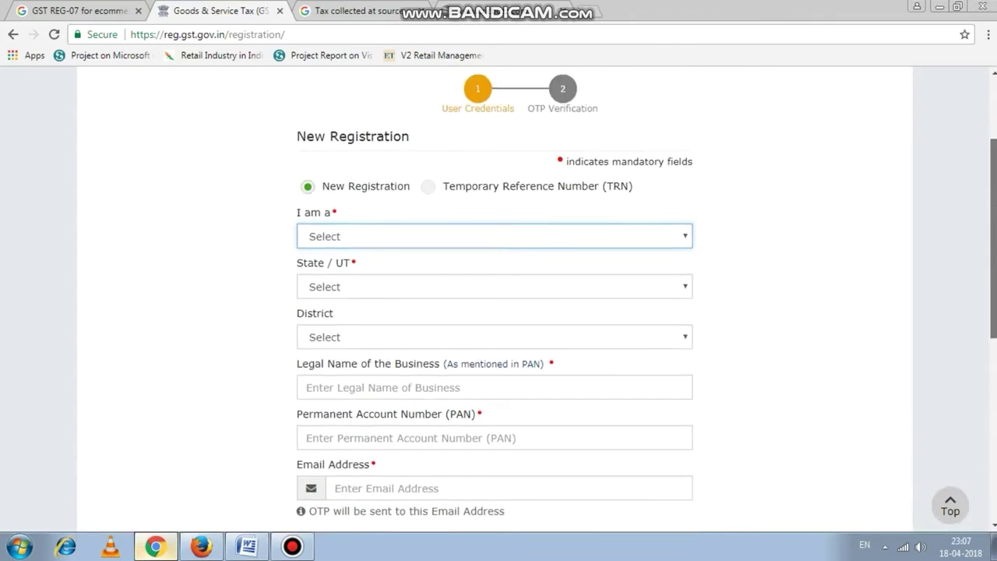
key(alt+Down)
key(Down)
key(Down)
key(Down)
key(Down)
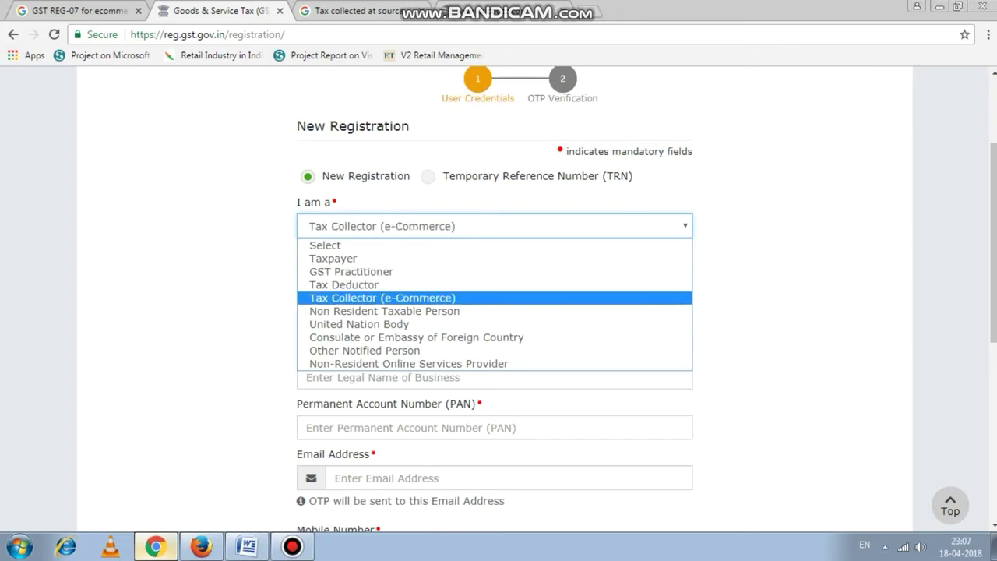
key(Up)
key(Down)
key(Return)
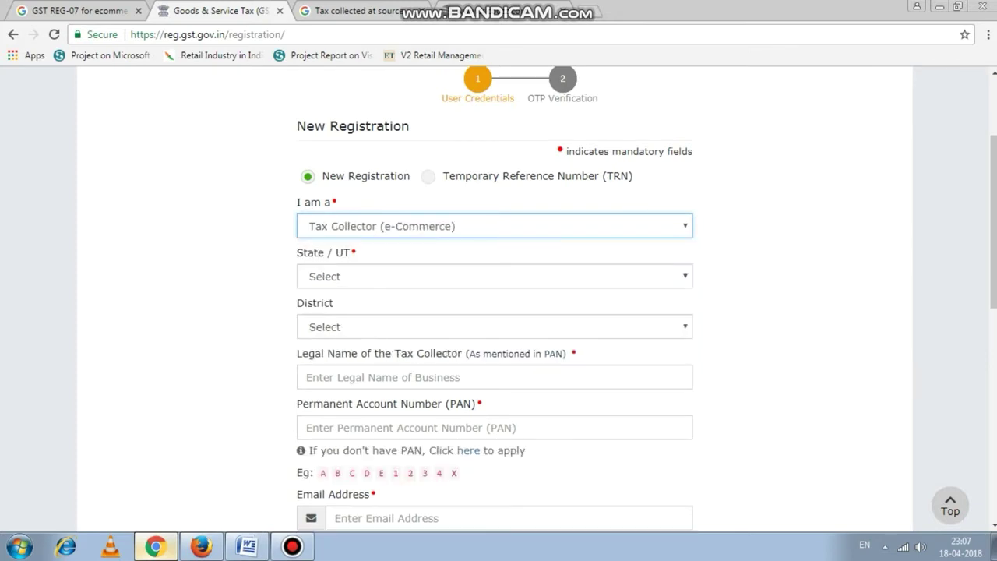
Set the State / UT to Andaman and Nicobar Islands.
click(494, 276)
click(495, 276)
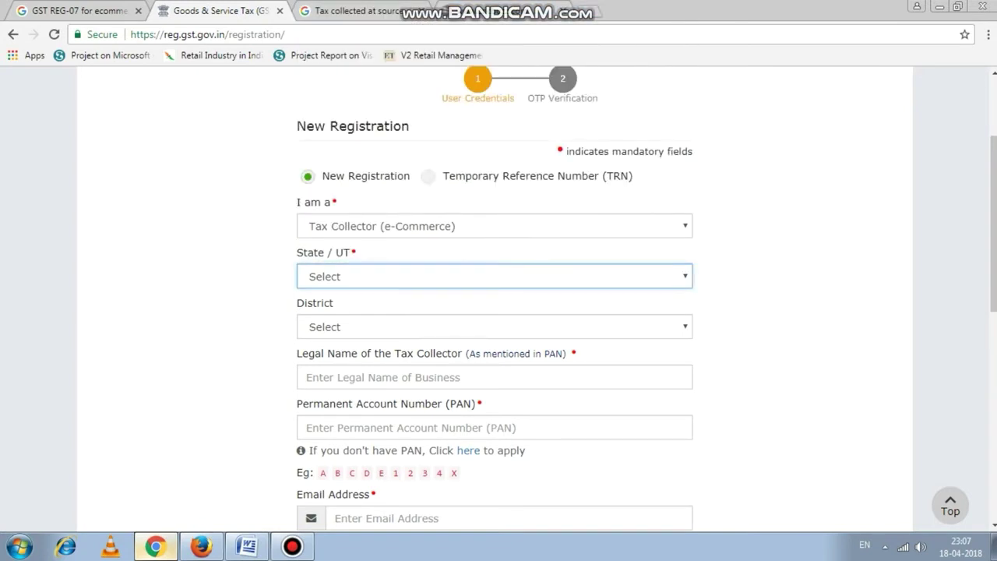
key(Down)
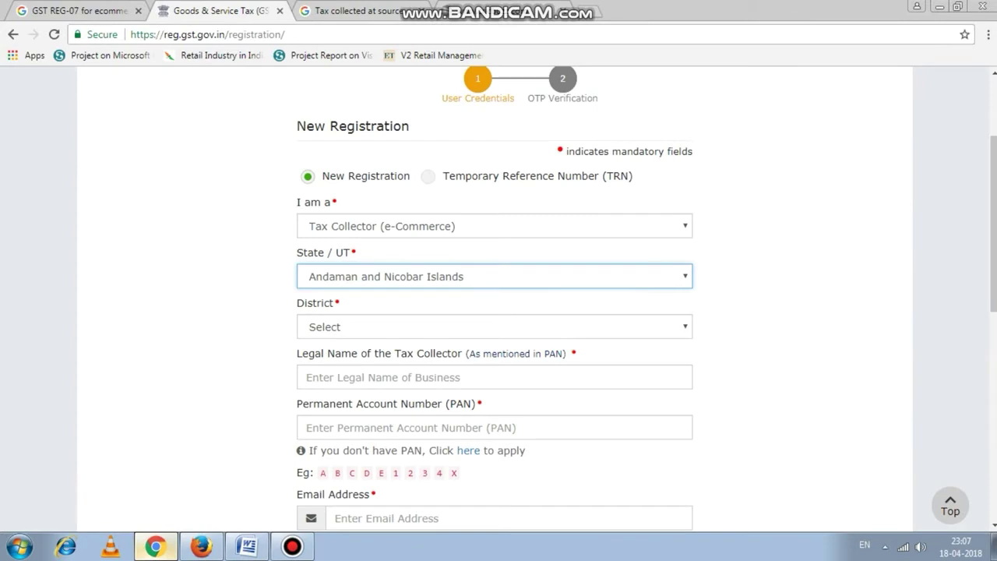
Review the remaining New Registration fields, from District and legal name to PAN, email, mobile number and captcha.
scroll(494, 299, down, 3)
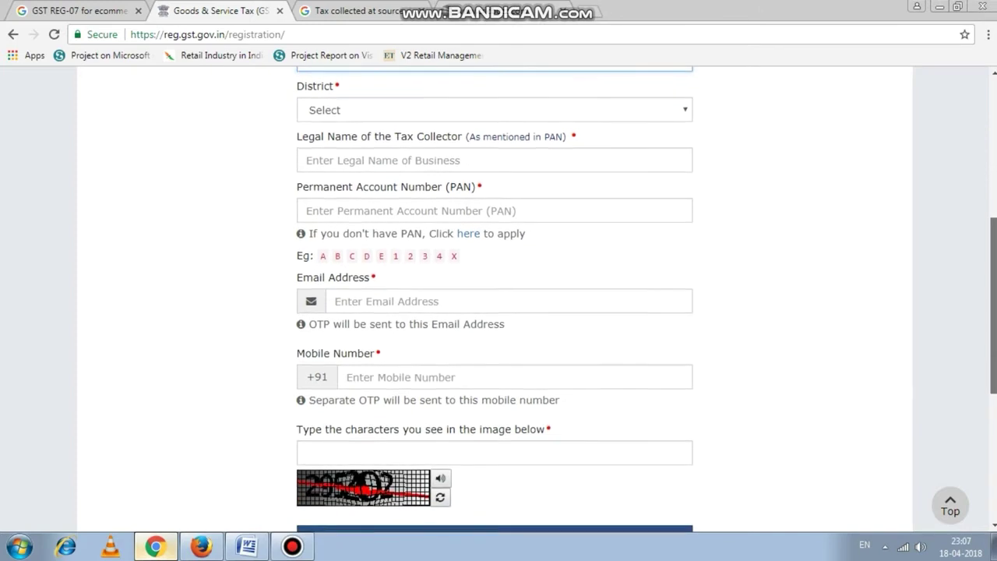
scroll(494, 299, up, 1)
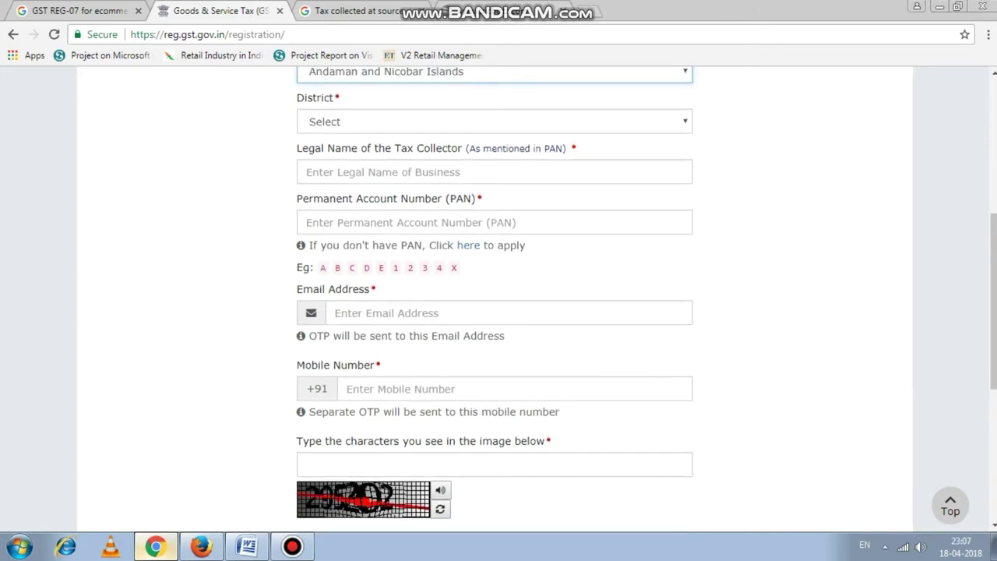
scroll(494, 299, down, 2)
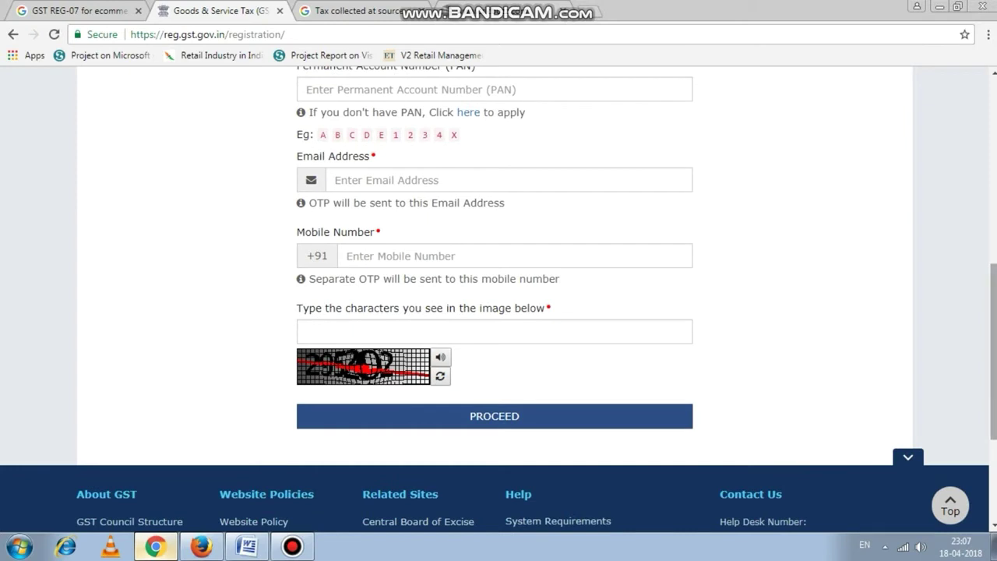
scroll(495, 299, up, 6)
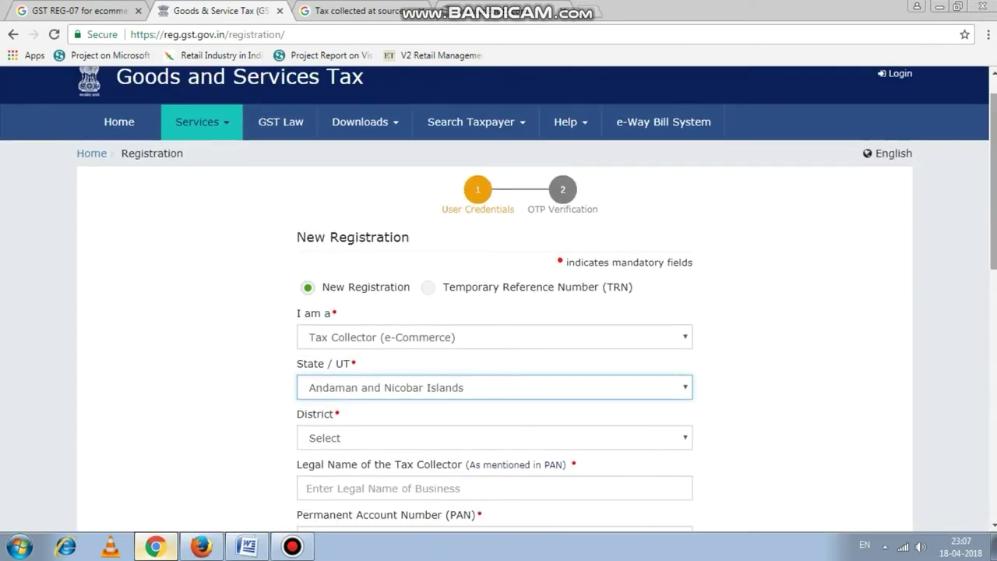
Check the registration services again and choose the Temporary Reference Number (TRN) option on the registration form.
click(202, 123)
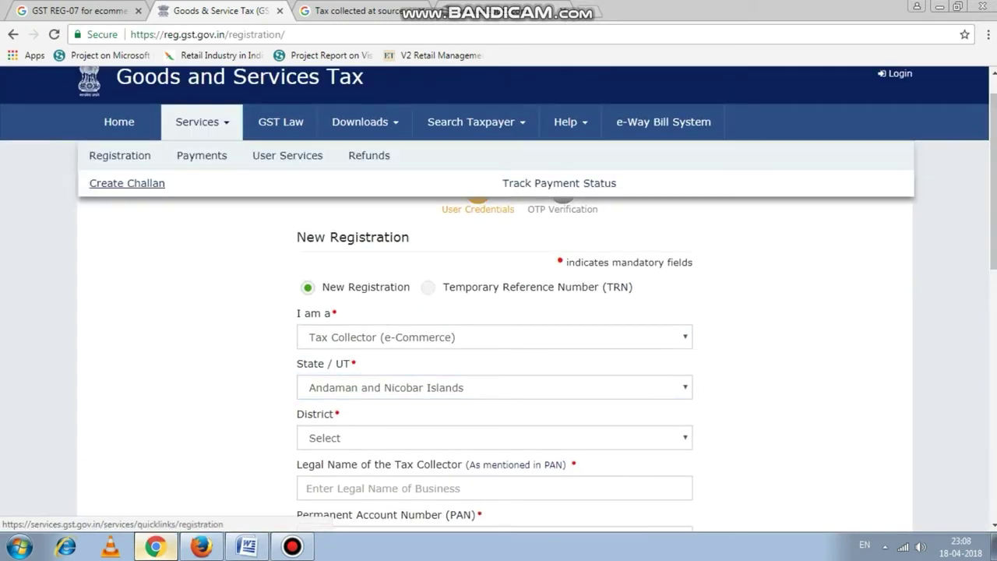
mouse_move(120, 155)
click(133, 183)
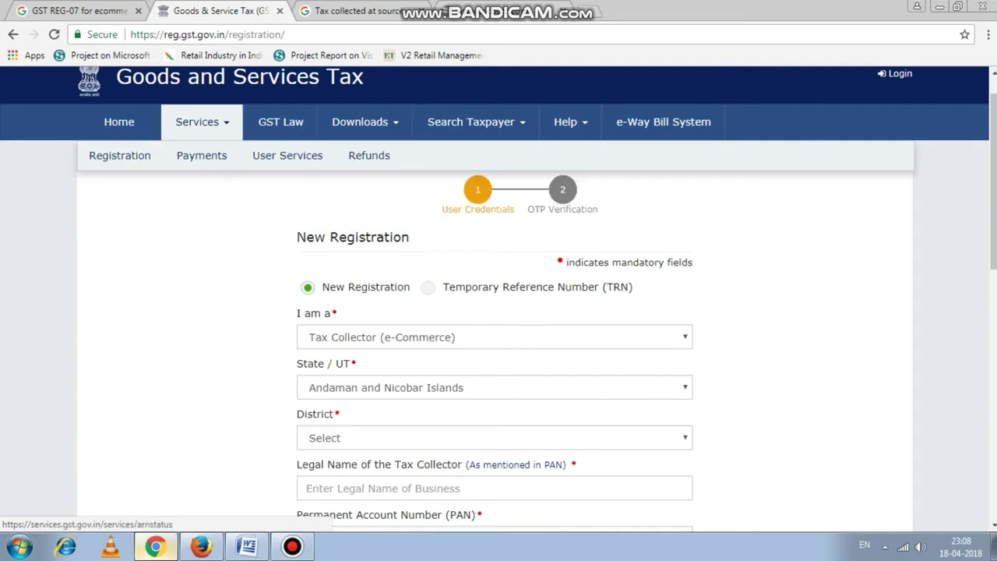
drag(322, 287, 416, 286)
click(427, 287)
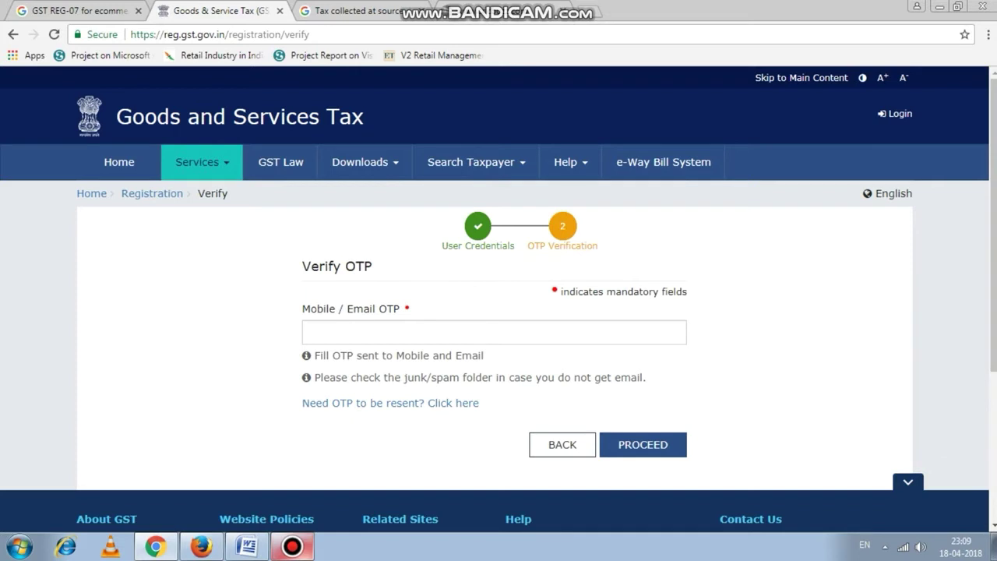
Submit the Mobile / Email OTP for verification and open the draft GST REG-07 application for editing.
click(312, 332)
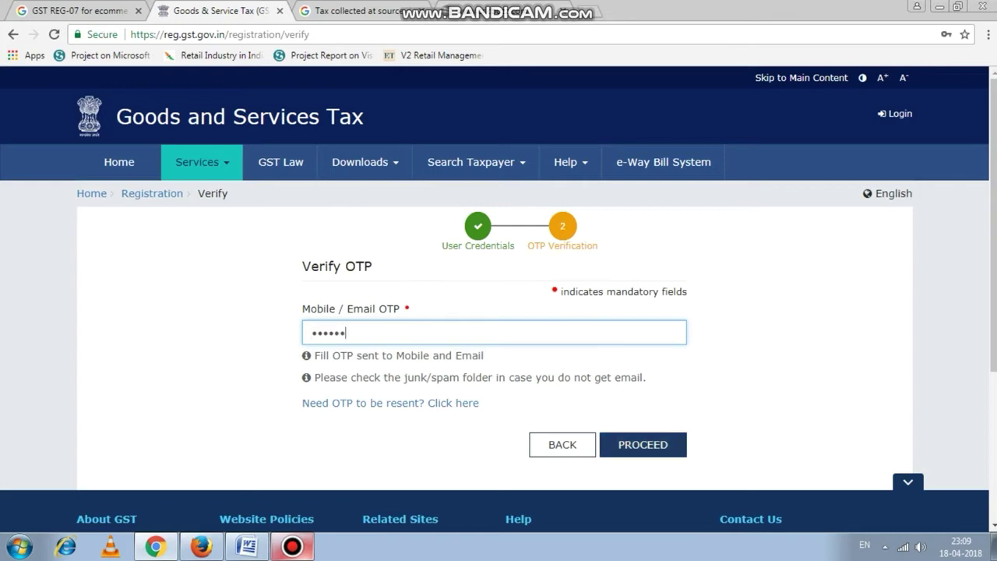
click(643, 445)
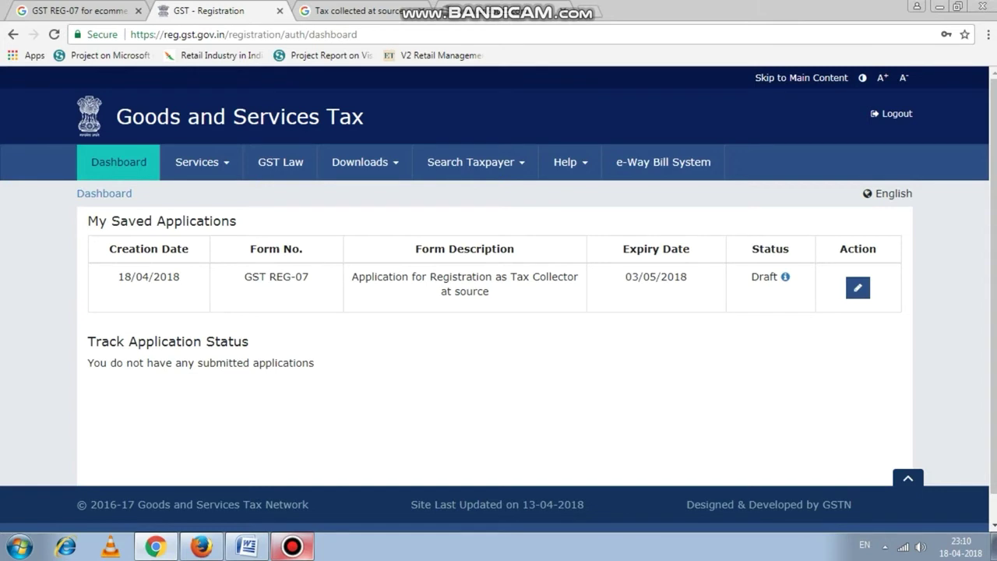
click(858, 288)
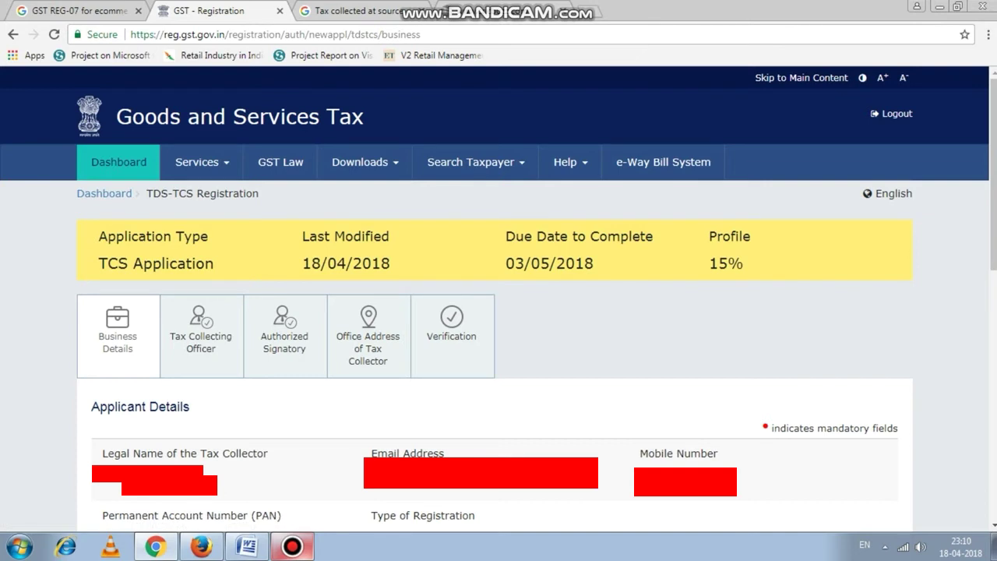
Set the Constitution of Business to Proprietorship and the Date of Liability to Collect Tax to 18/04/2018.
scroll(499, 312, down, 4)
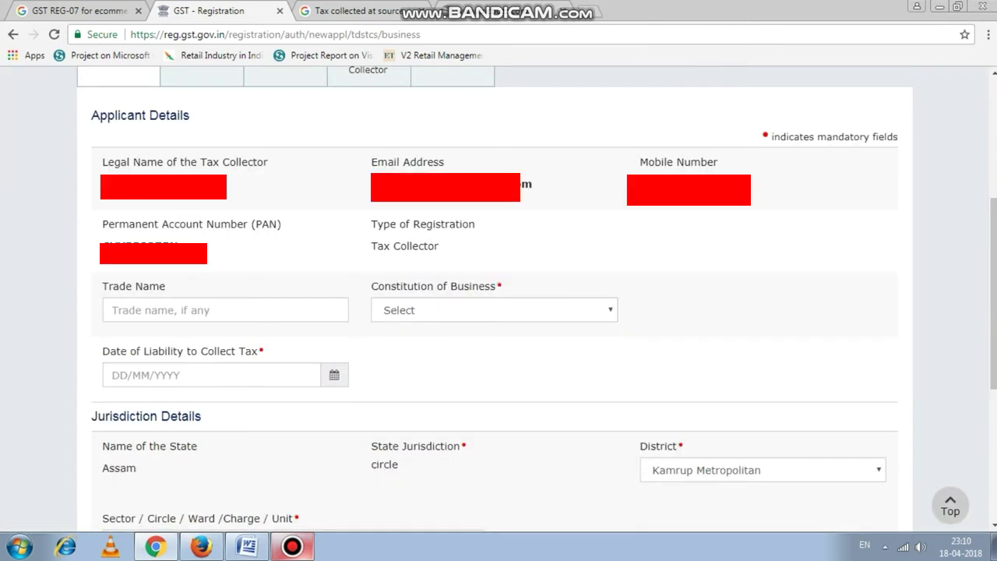
scroll(498, 311, down, 2)
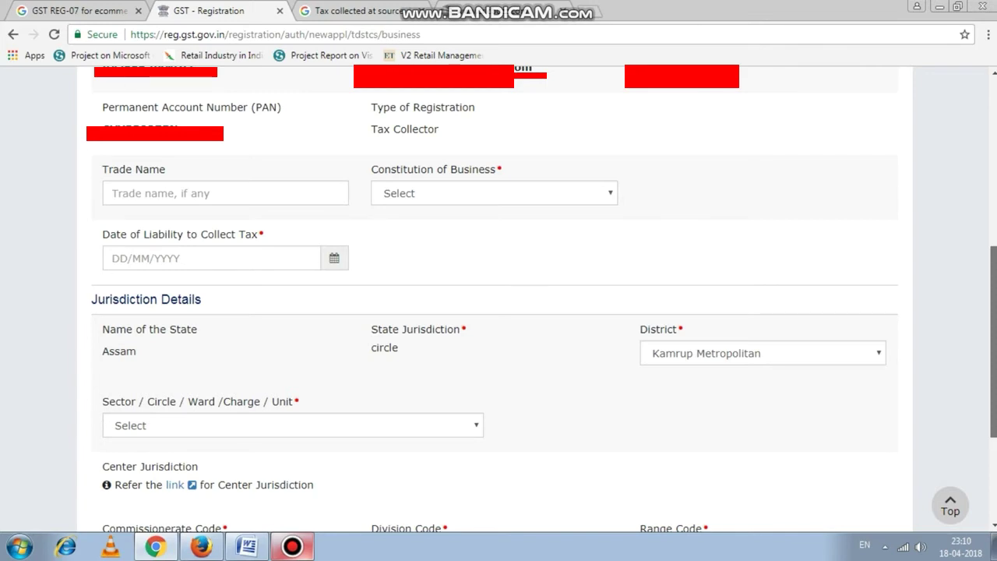
scroll(499, 311, down, 1)
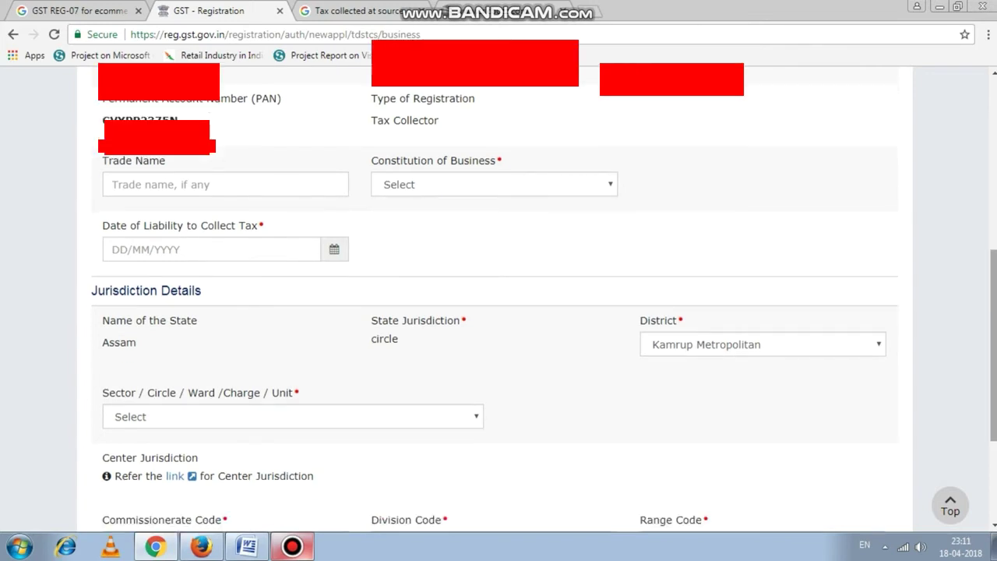
click(494, 184)
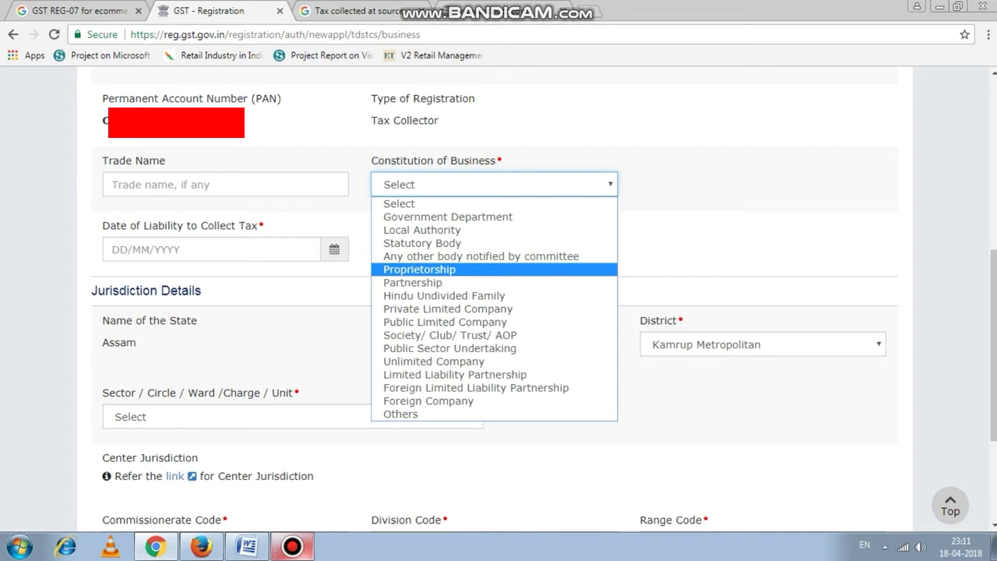
click(420, 269)
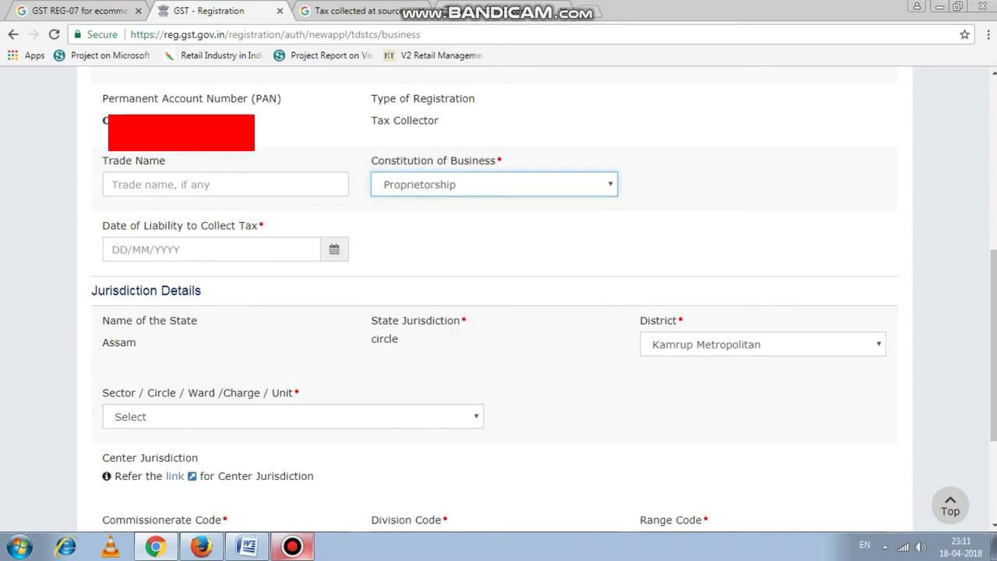
click(334, 249)
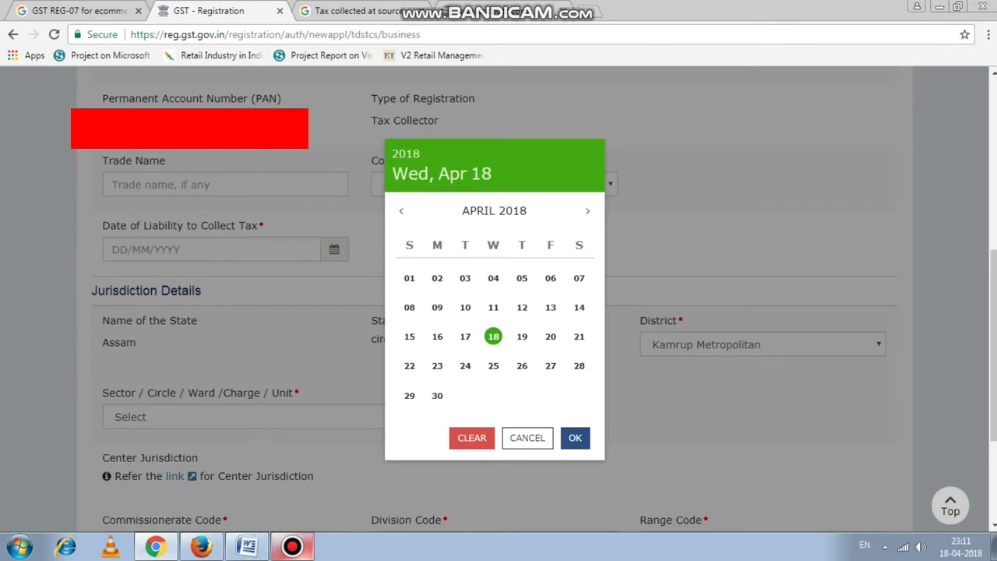
click(575, 438)
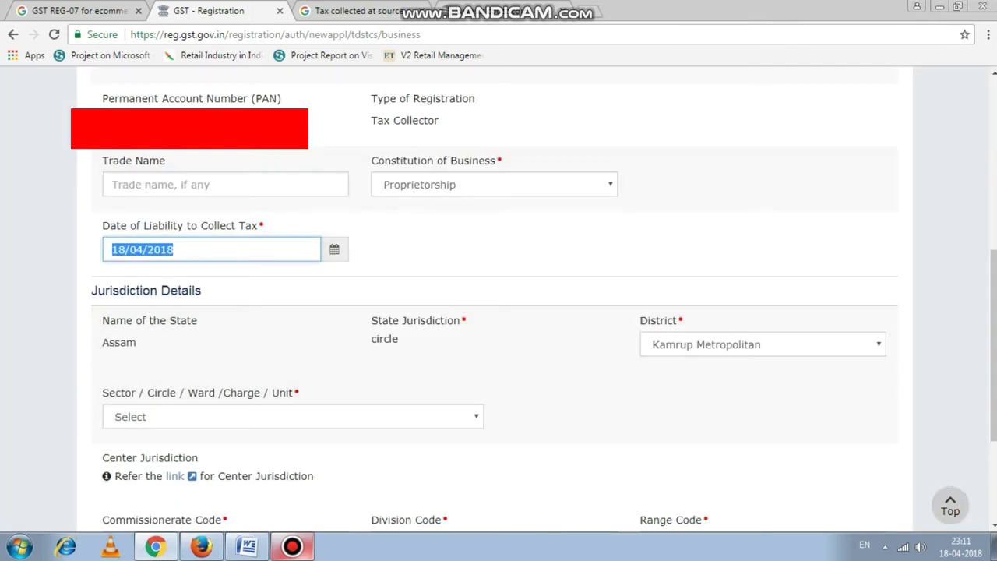
Check the Commissionerate Code and Range Code choices under Center Jurisdiction.
scroll(499, 312, down, 3)
click(226, 397)
click(225, 398)
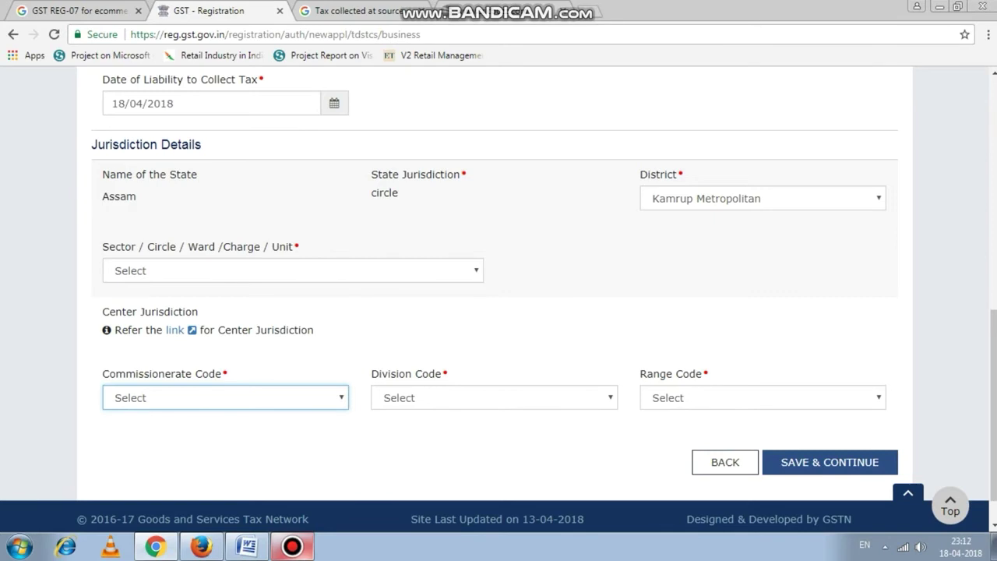
click(763, 398)
click(763, 397)
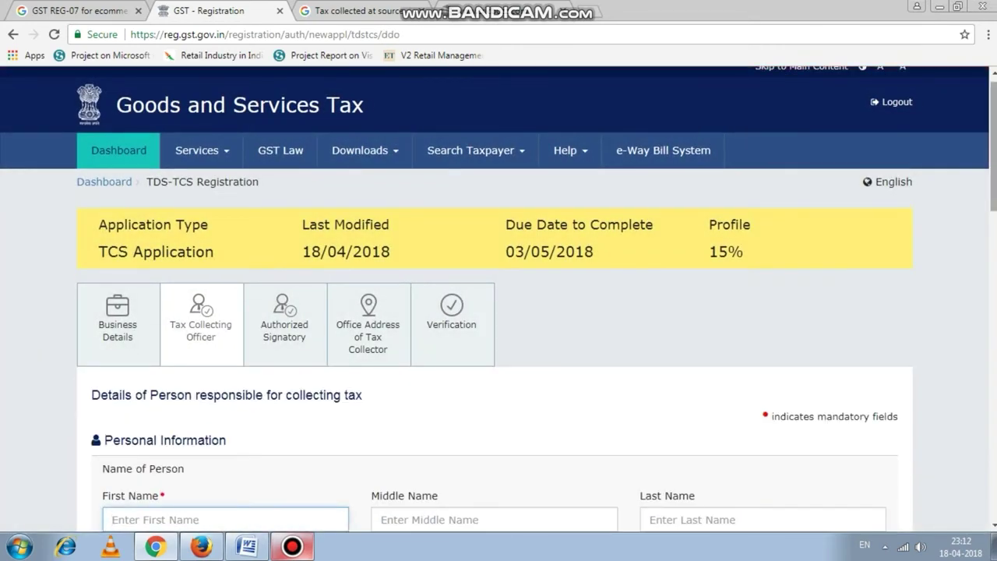
Examine the Tax Collecting Officer section's personal, identity, residential address, photograph upload and authorized signatory fields.
scroll(499, 300, down, 2)
scroll(499, 299, down, 2)
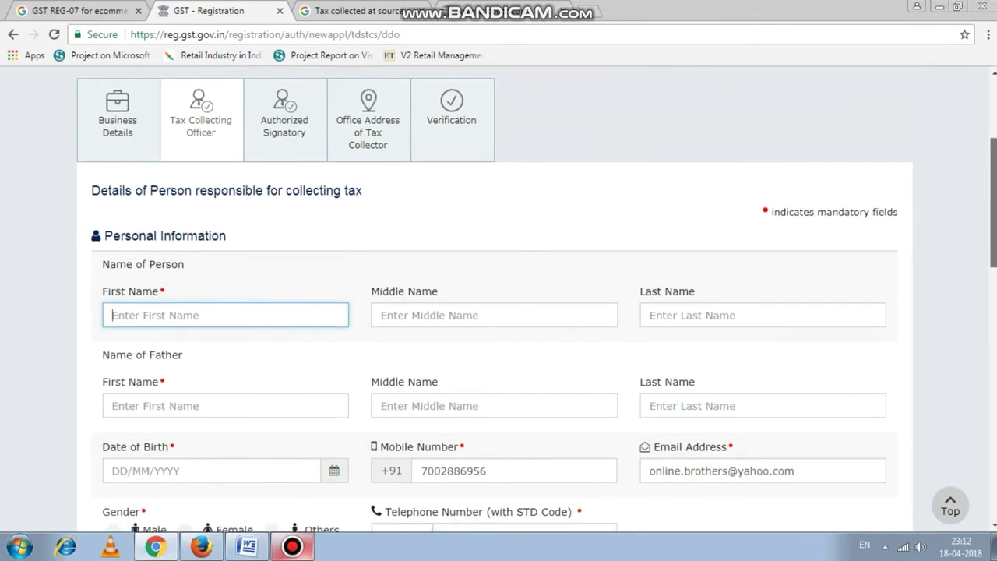
scroll(498, 299, down, 3)
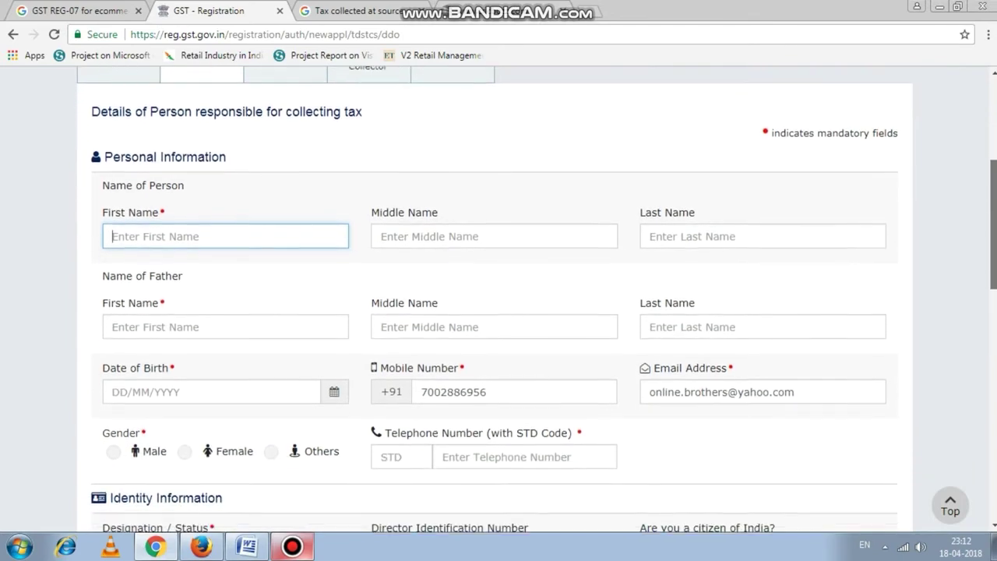
scroll(498, 299, down, 1)
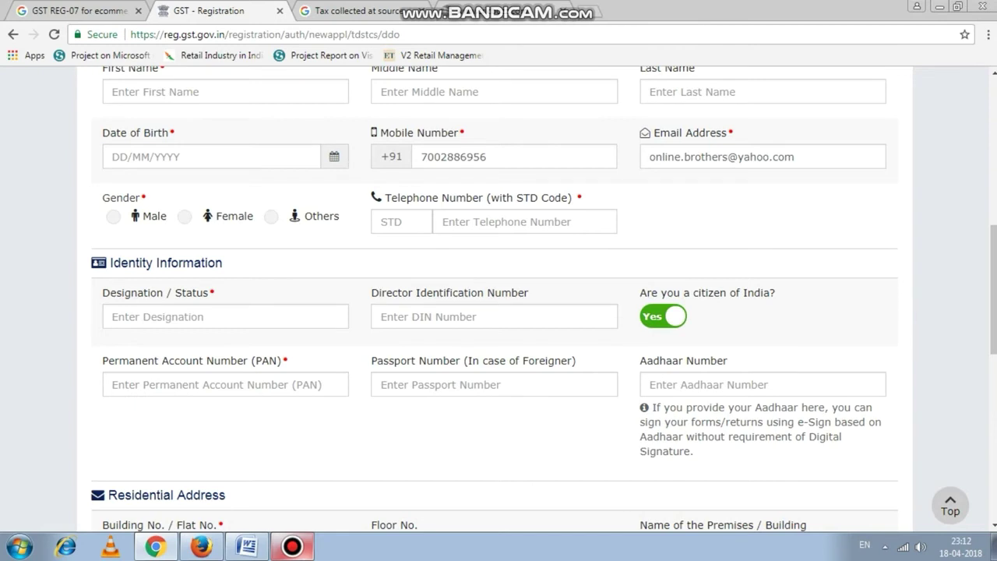
scroll(494, 293, down, 2)
scroll(495, 292, down, 3)
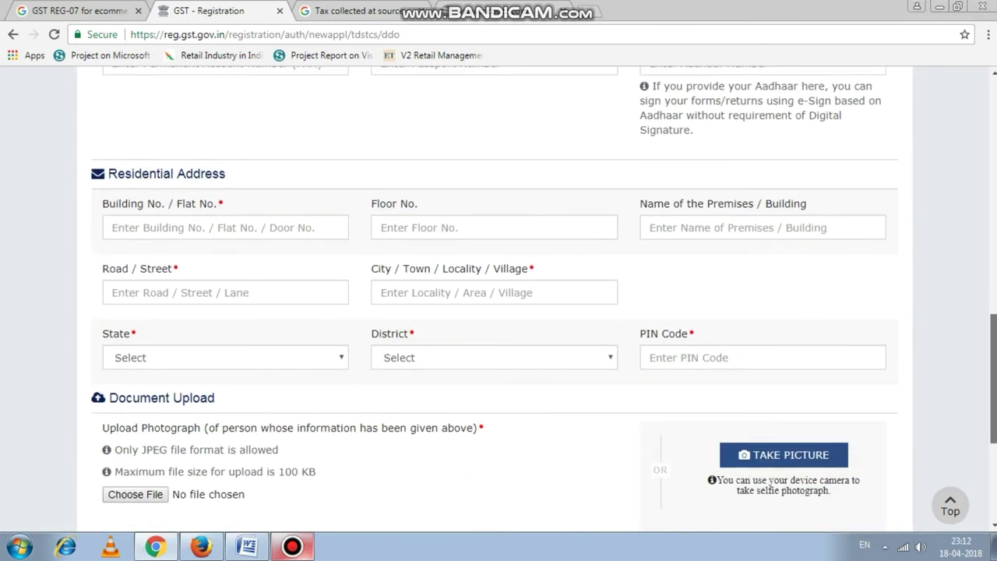
scroll(495, 292, down, 1)
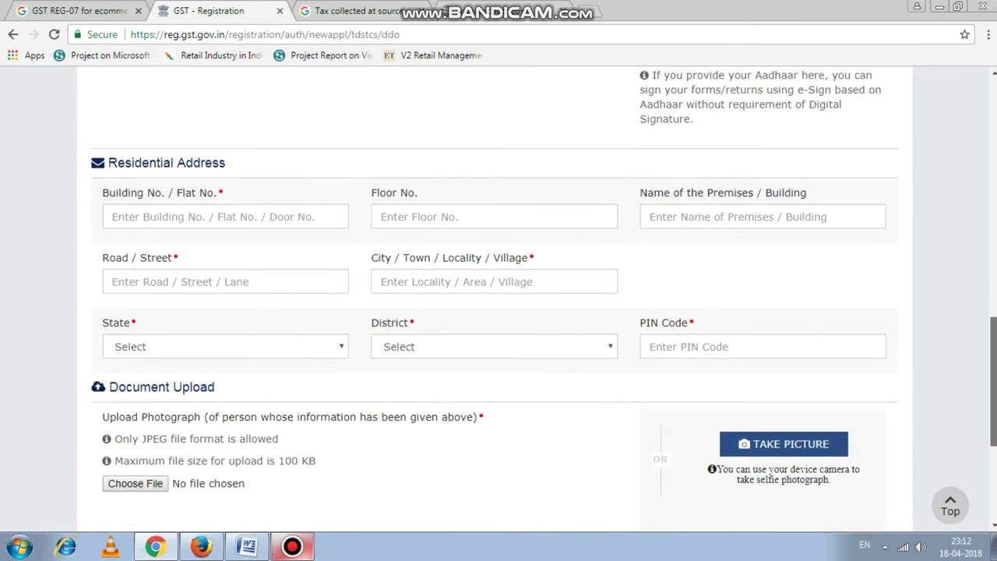
scroll(494, 300, down, 1)
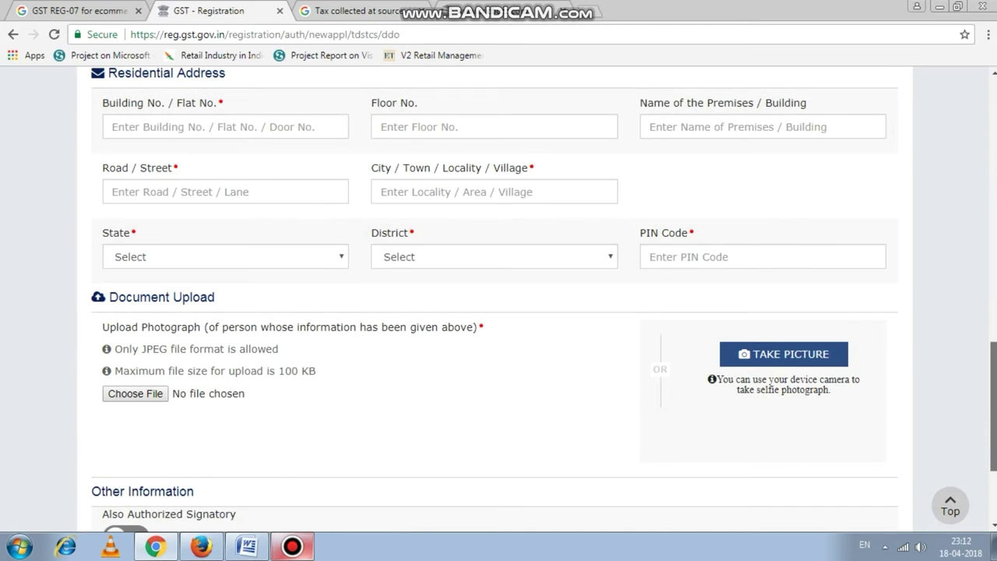
scroll(499, 303, up, 1)
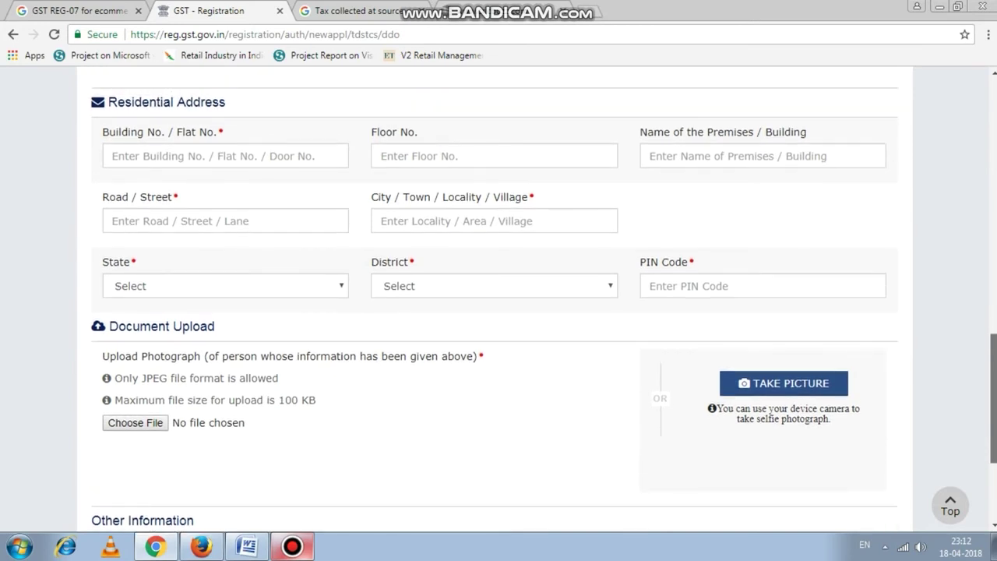
scroll(499, 302, down, 1)
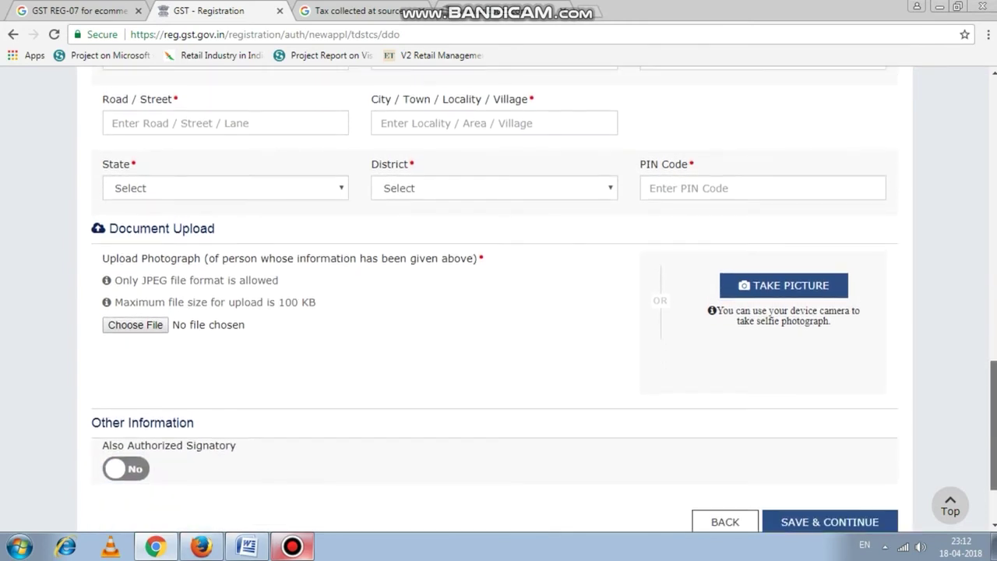
drag(994, 425, 994, 421)
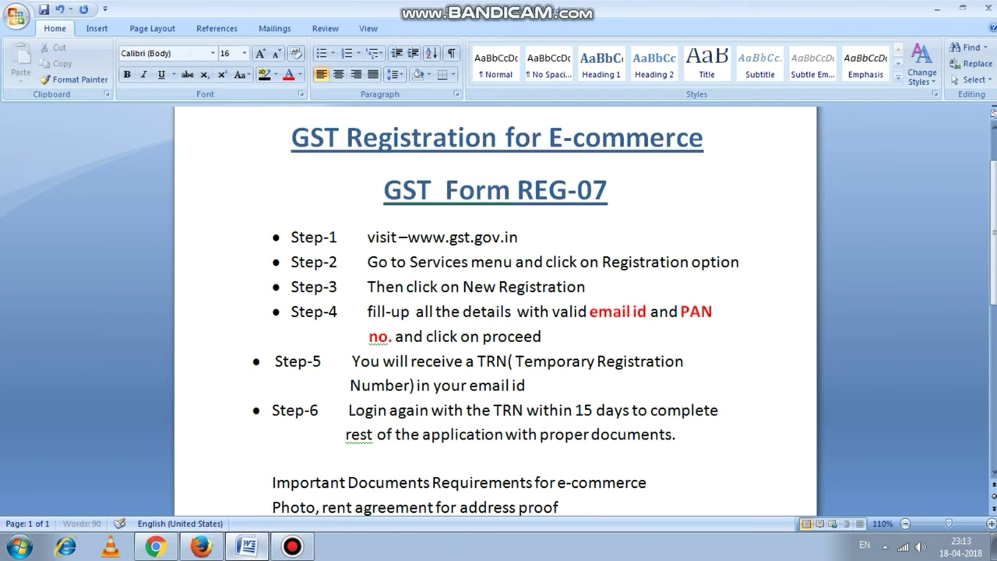
Switch to Word and add "or electricity bill" to the important document requirements for e-commerce.
text(or electricity bill)
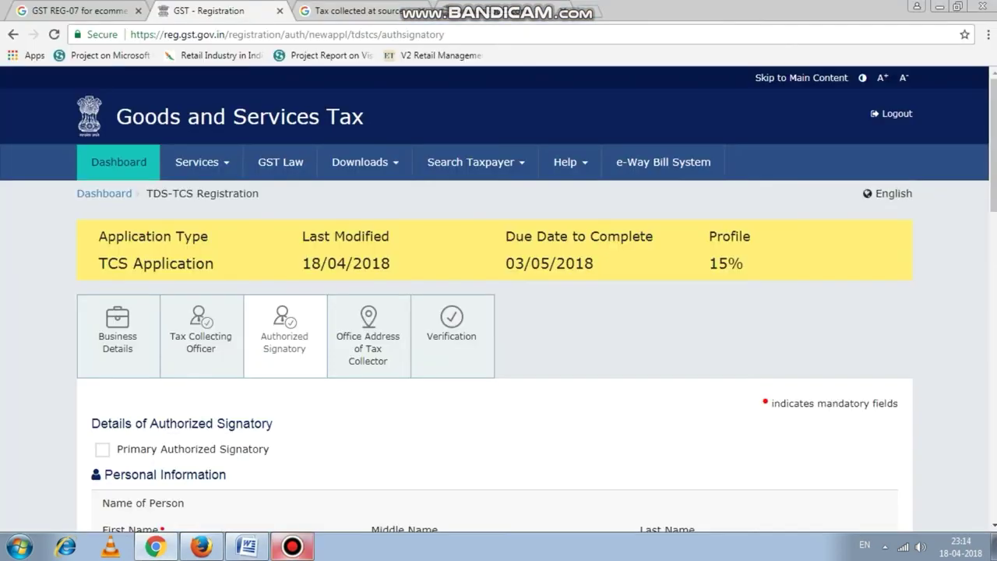
Return to the GST portal and examine the Authorized Signatory section's personal, identity, residential address and photograph upload fields.
scroll(499, 300, down, 4)
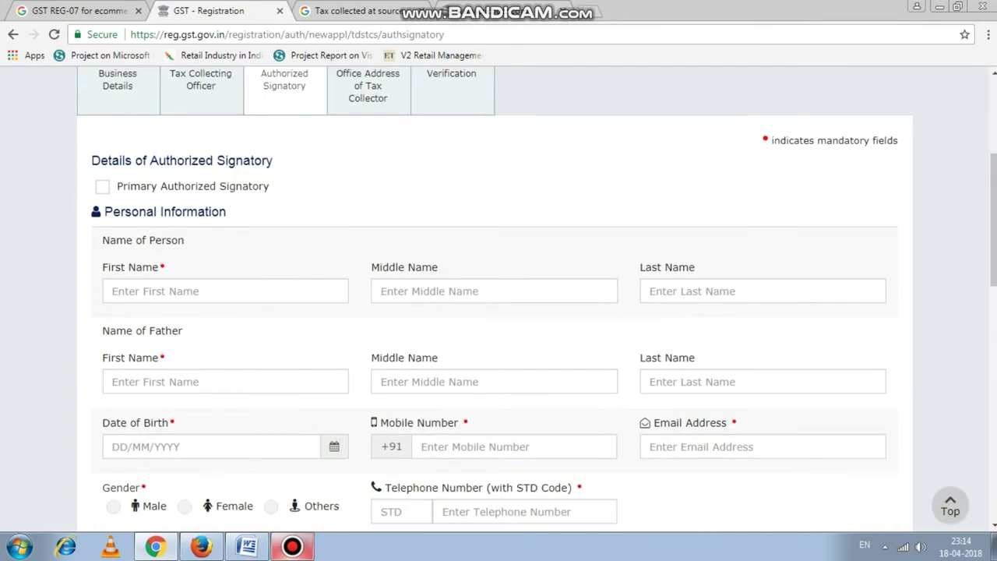
scroll(499, 300, down, 3)
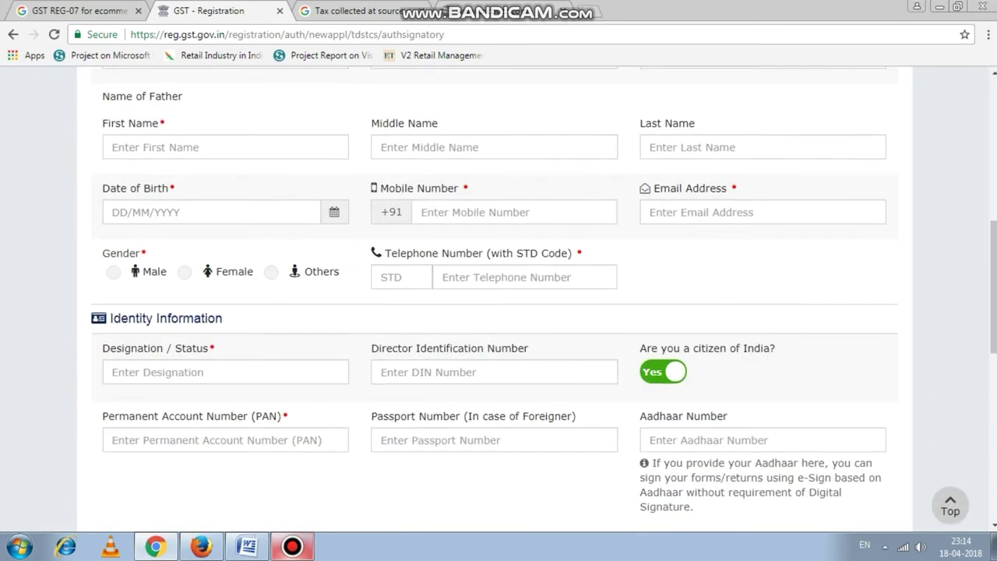
scroll(499, 299, down, 5)
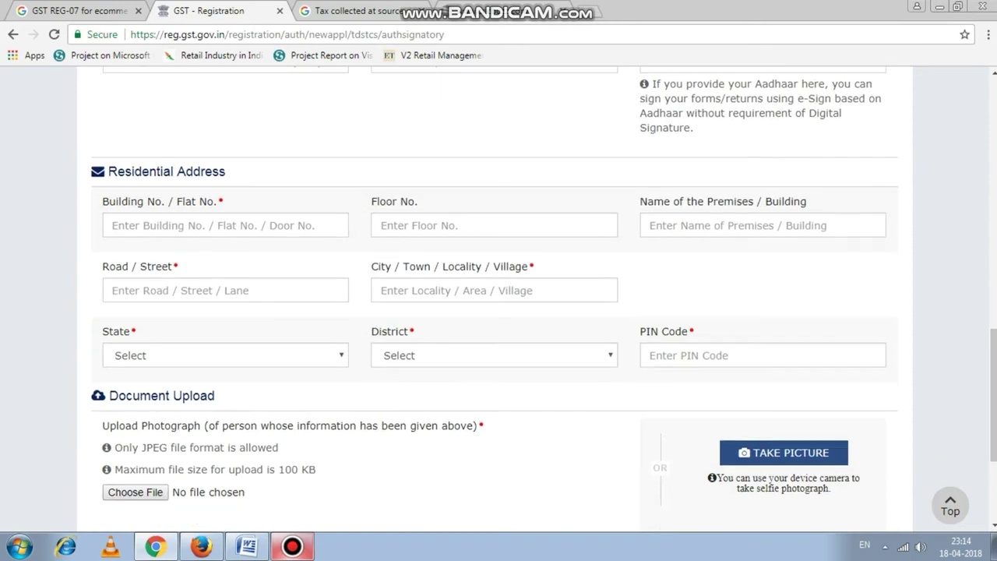
scroll(499, 299, down, 2)
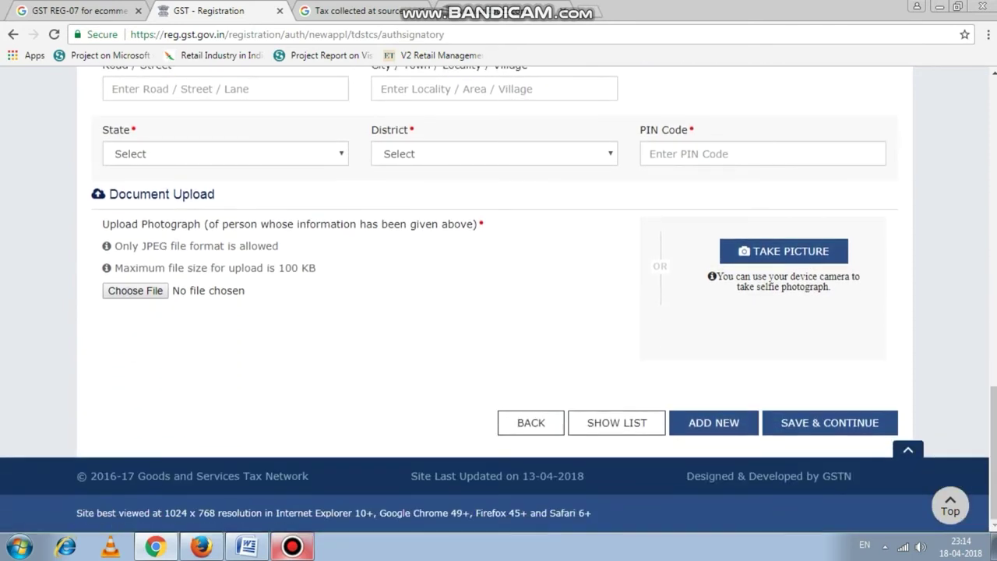
scroll(499, 300, up, 3)
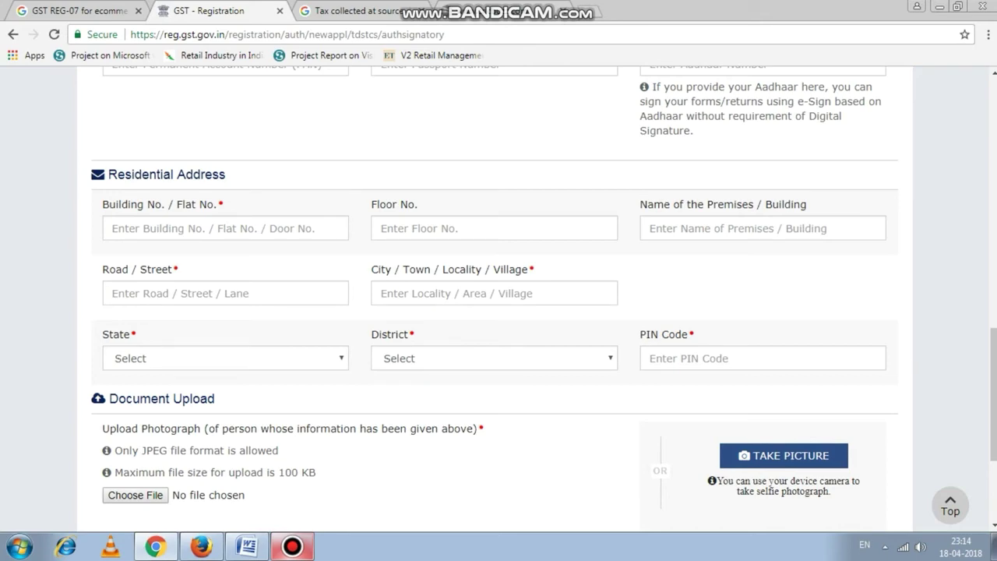
scroll(499, 299, up, 1)
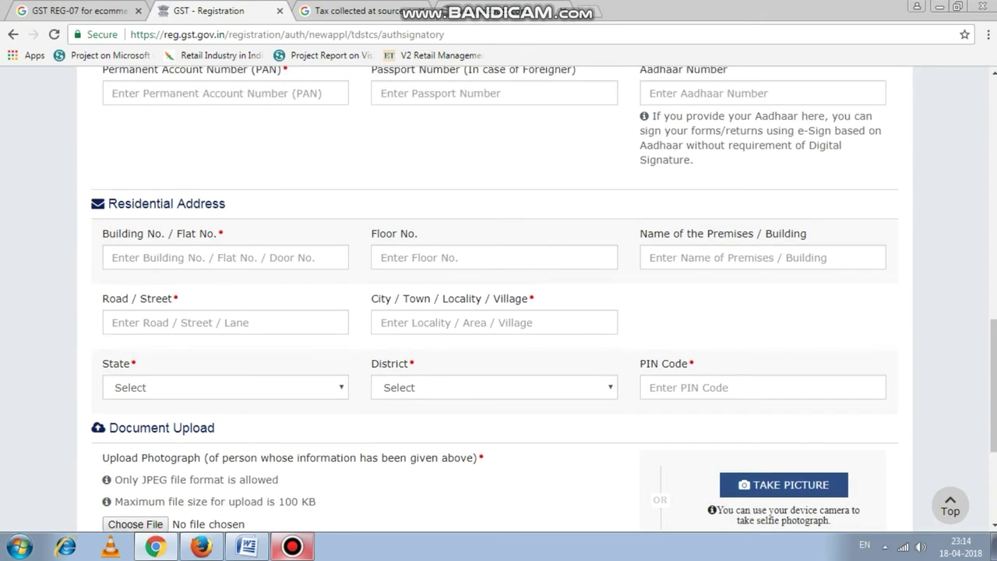
Open the Office Address of Tax Collector section and examine its address, contact information, premises possession and document upload fields.
scroll(498, 299, up, 5)
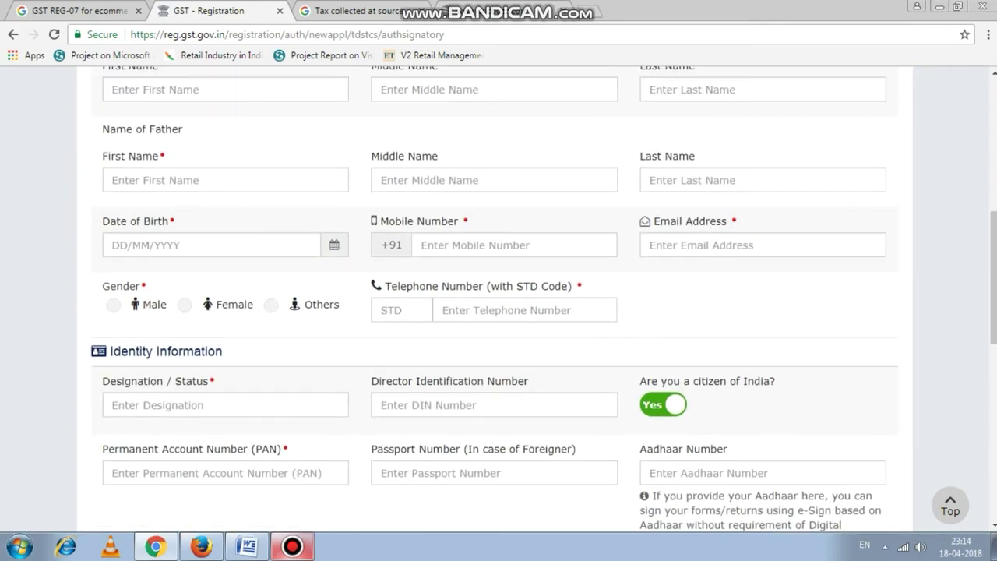
scroll(499, 299, up, 2)
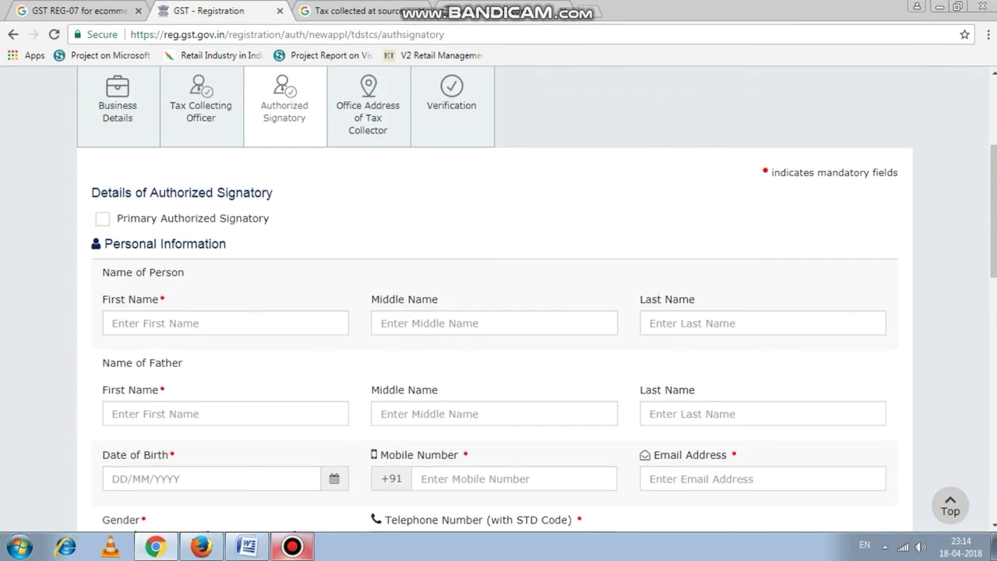
scroll(499, 299, up, 3)
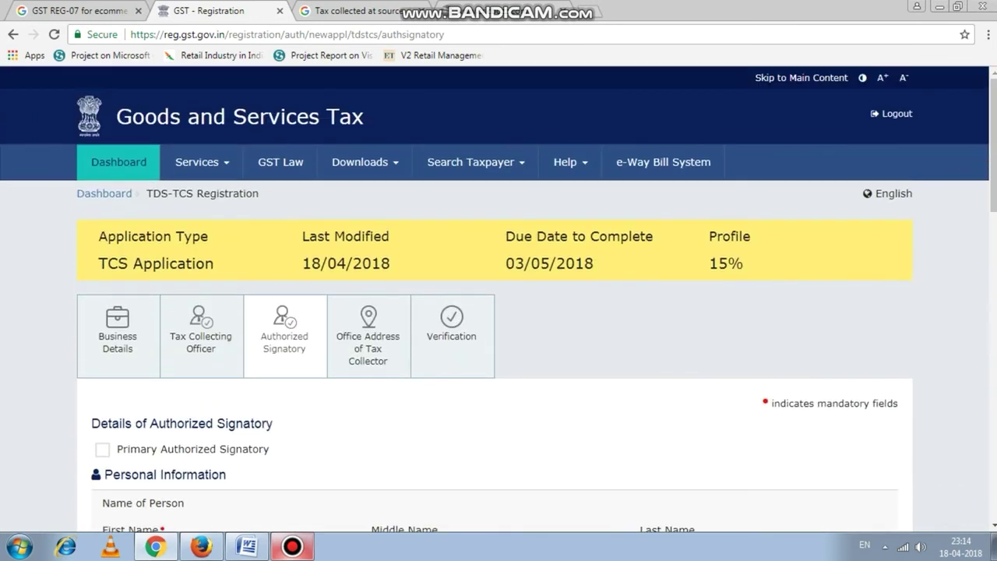
click(368, 343)
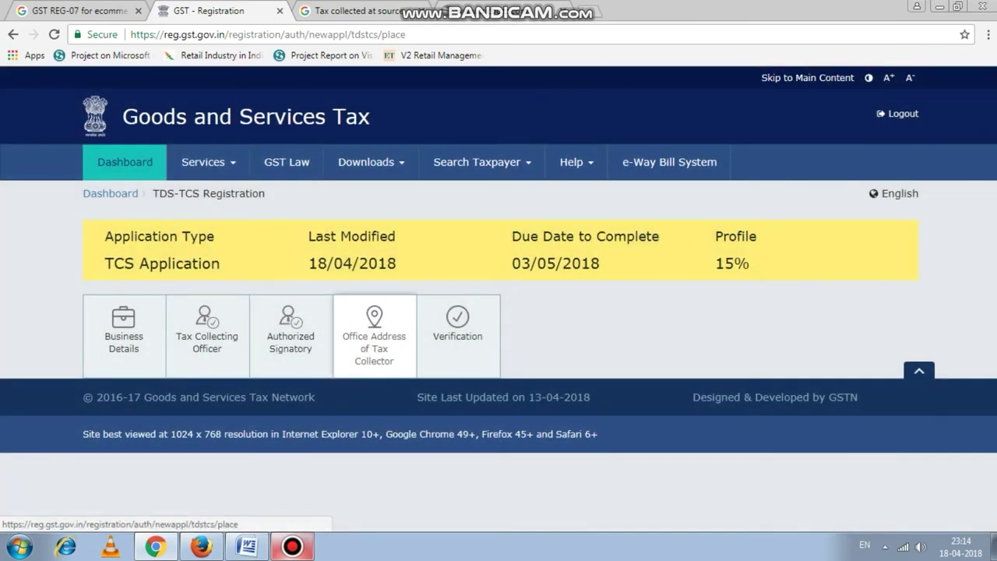
scroll(368, 343, down, 2)
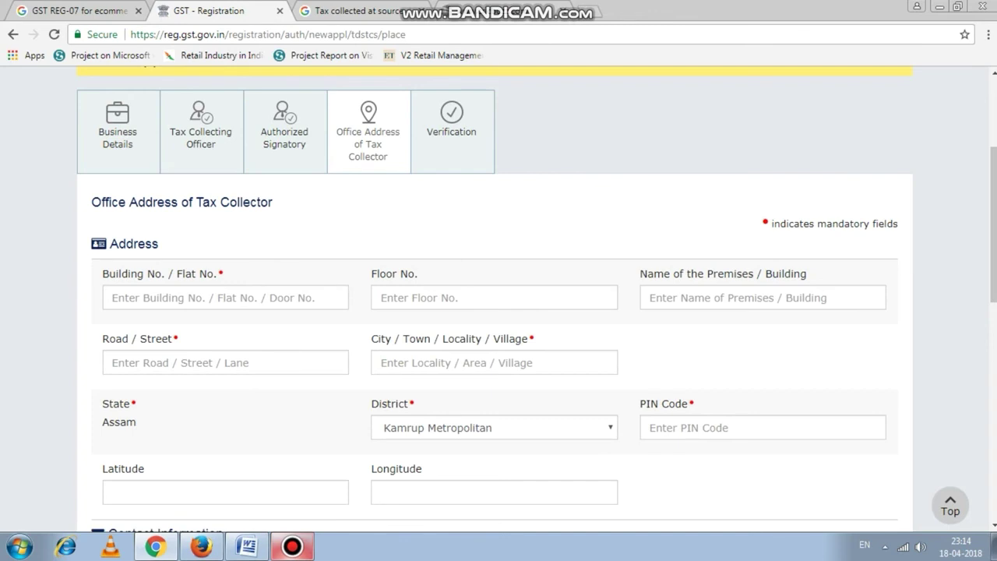
scroll(499, 312, down, 5)
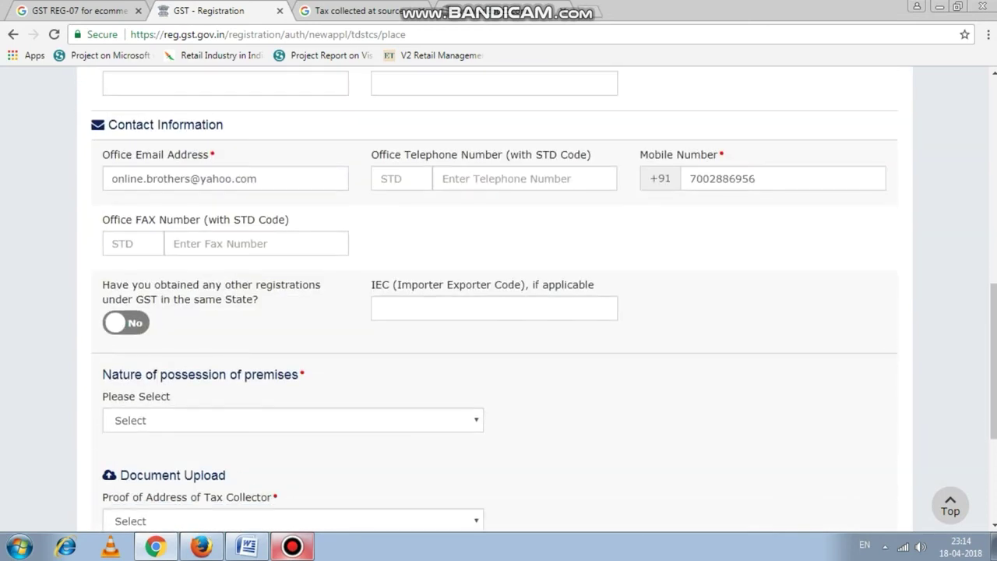
scroll(498, 312, down, 3)
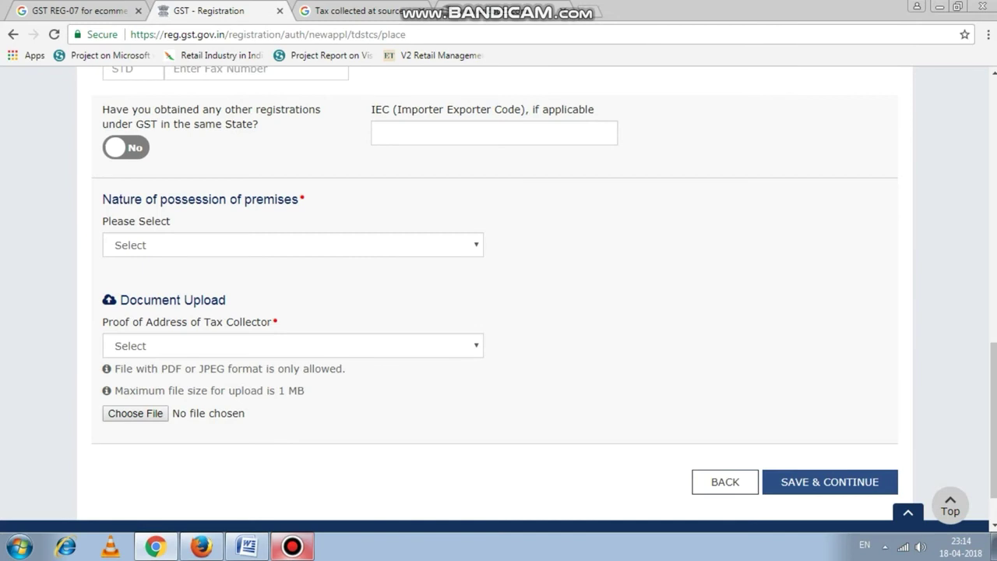
Set the nature of possession of premises to Consent and check the document choices for Proof of Address of Tax Collector.
click(292, 245)
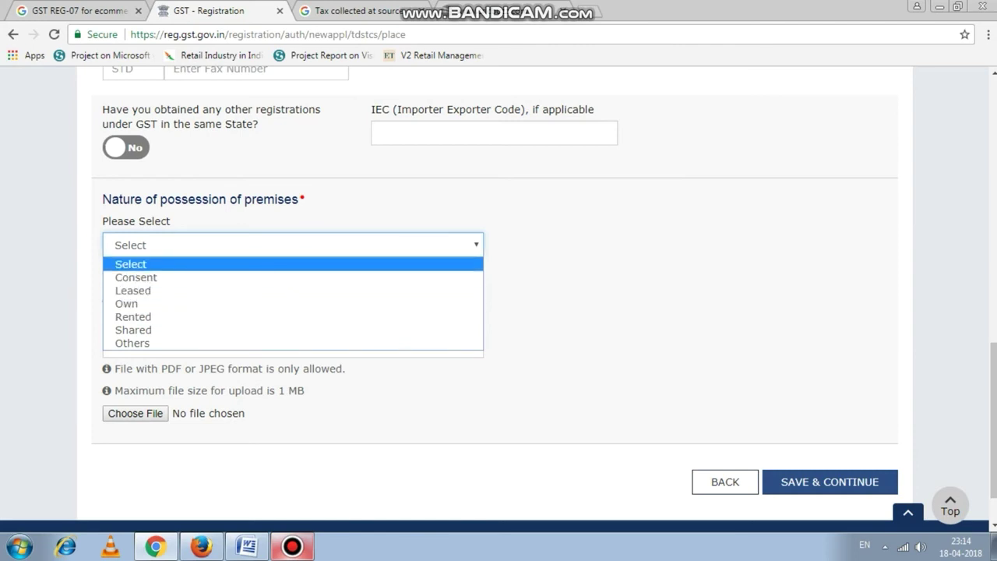
click(136, 278)
click(293, 345)
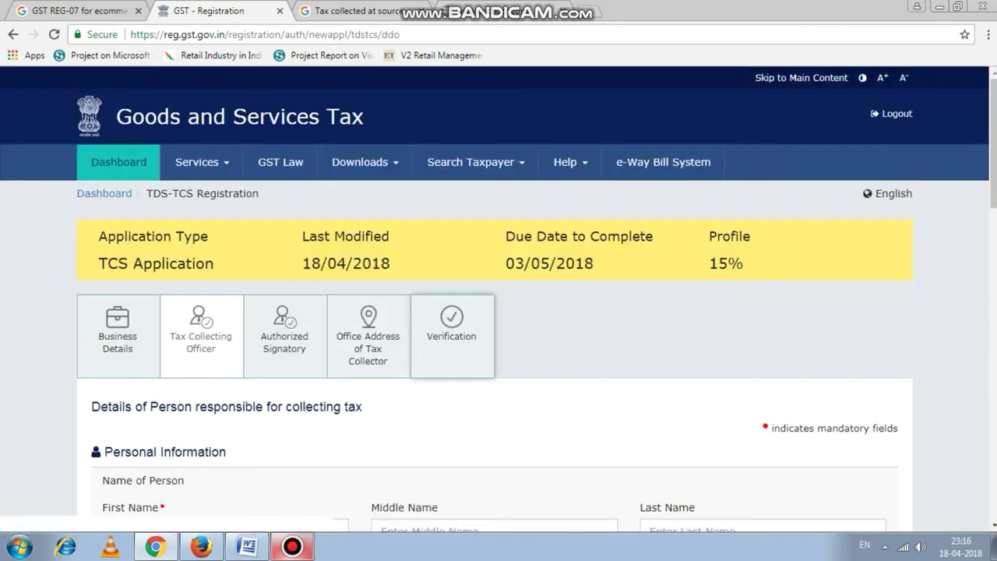
Open the Verification section and examine its declaration, authorized signatory choices, place field and submission options.
click(451, 336)
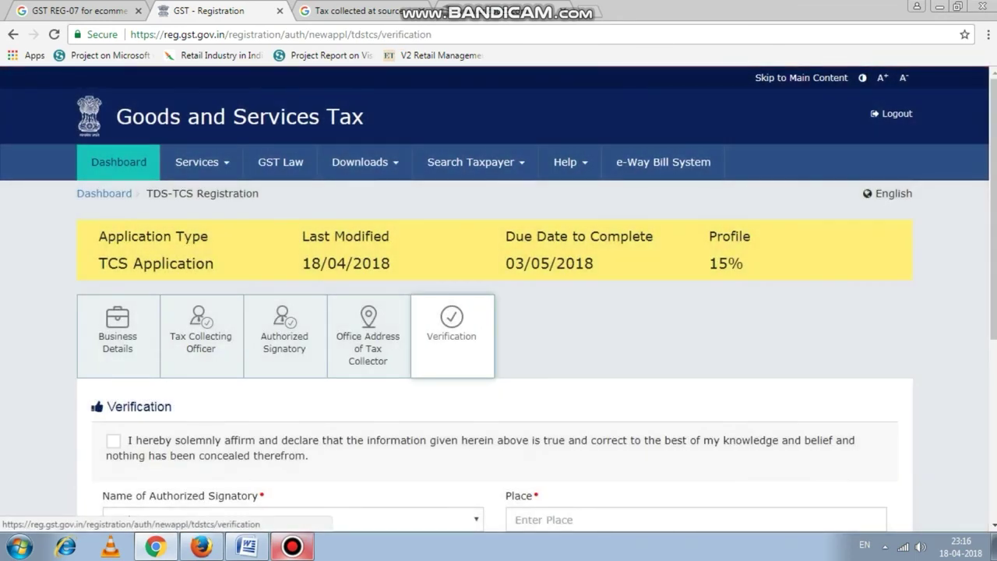
scroll(451, 335, down, 1)
scroll(499, 299, down, 3)
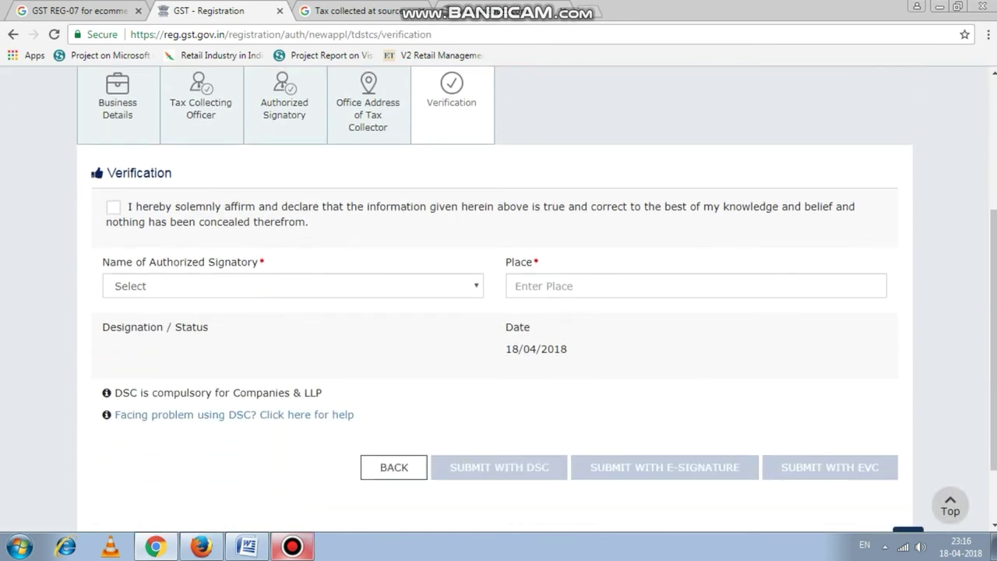
click(293, 286)
click(293, 286)
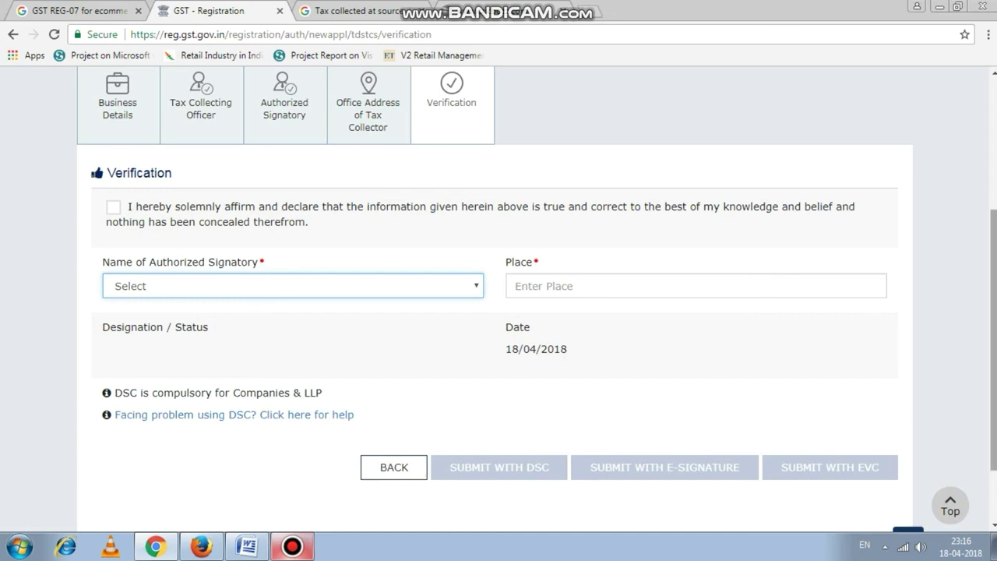
scroll(499, 301, down, 2)
Bring up the Registration options among the portal's services.
scroll(498, 301, up, 4)
scroll(499, 301, up, 1)
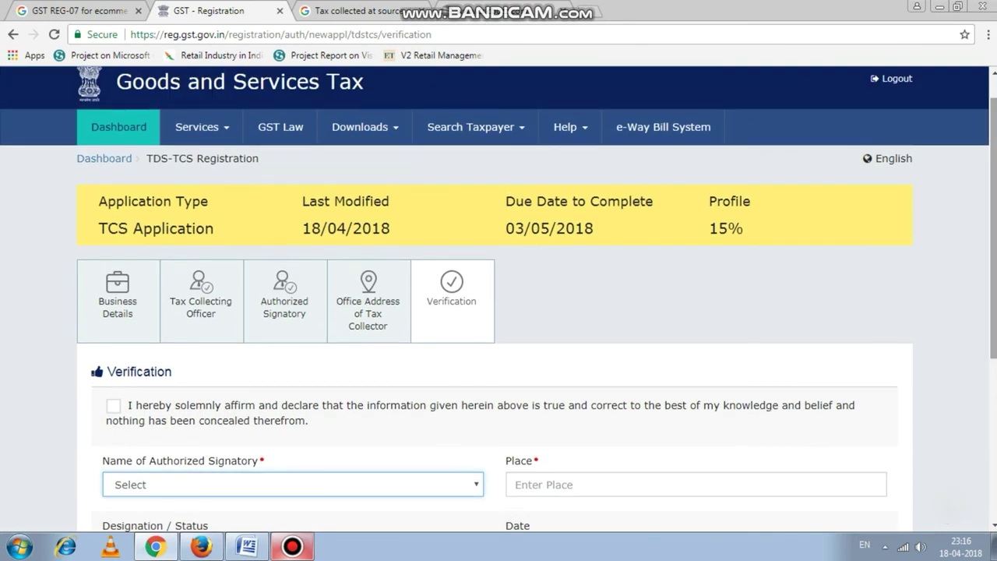
click(201, 127)
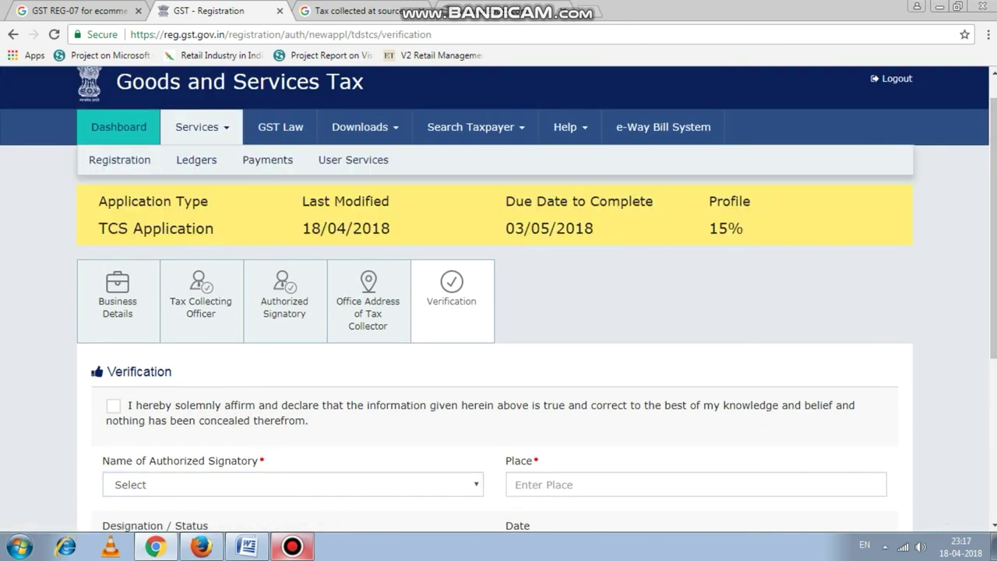
mouse_move(119, 159)
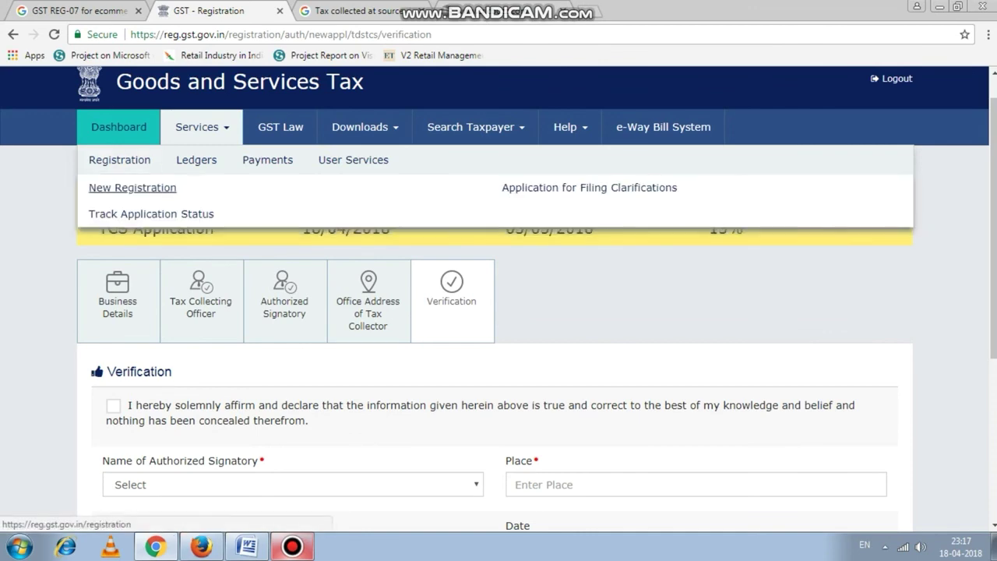